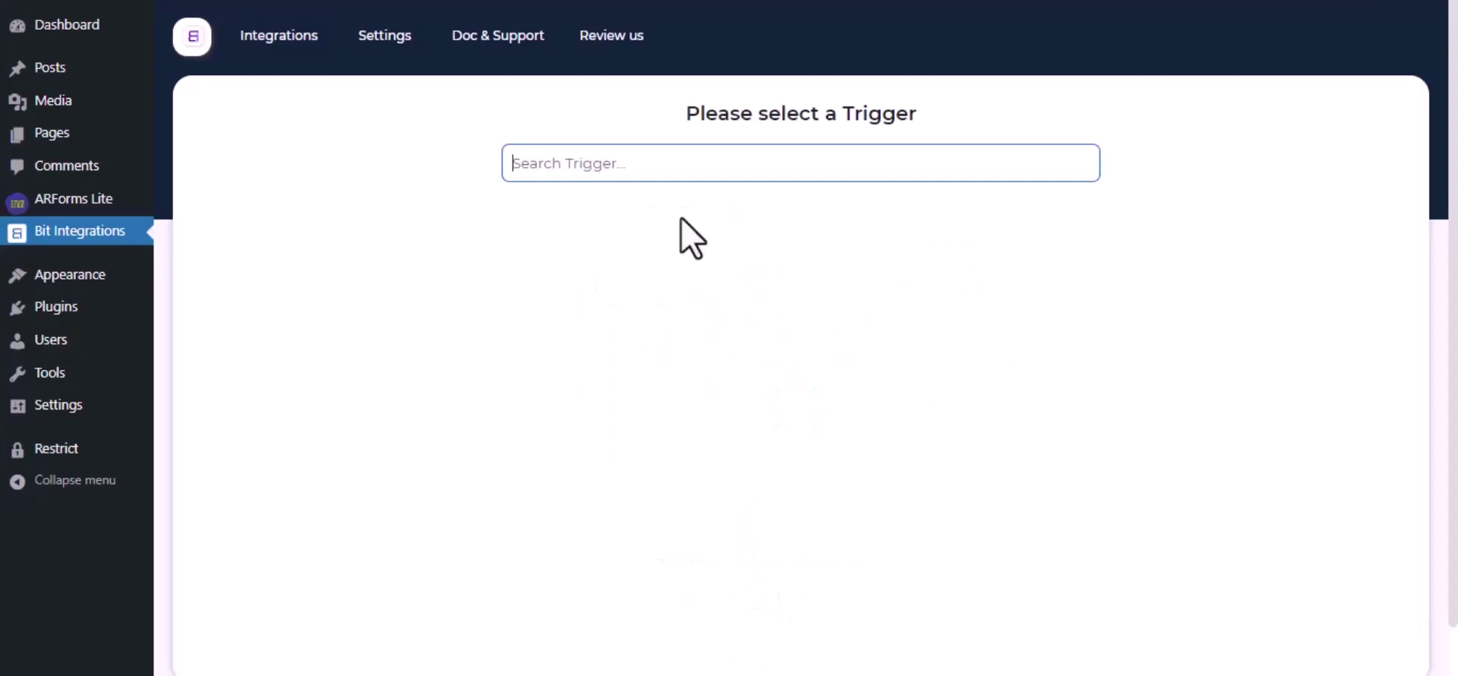
Set ARForm's Contact Form as the new flow's trigger and continue to actions
{"action": "type", "text": "Arfo"}
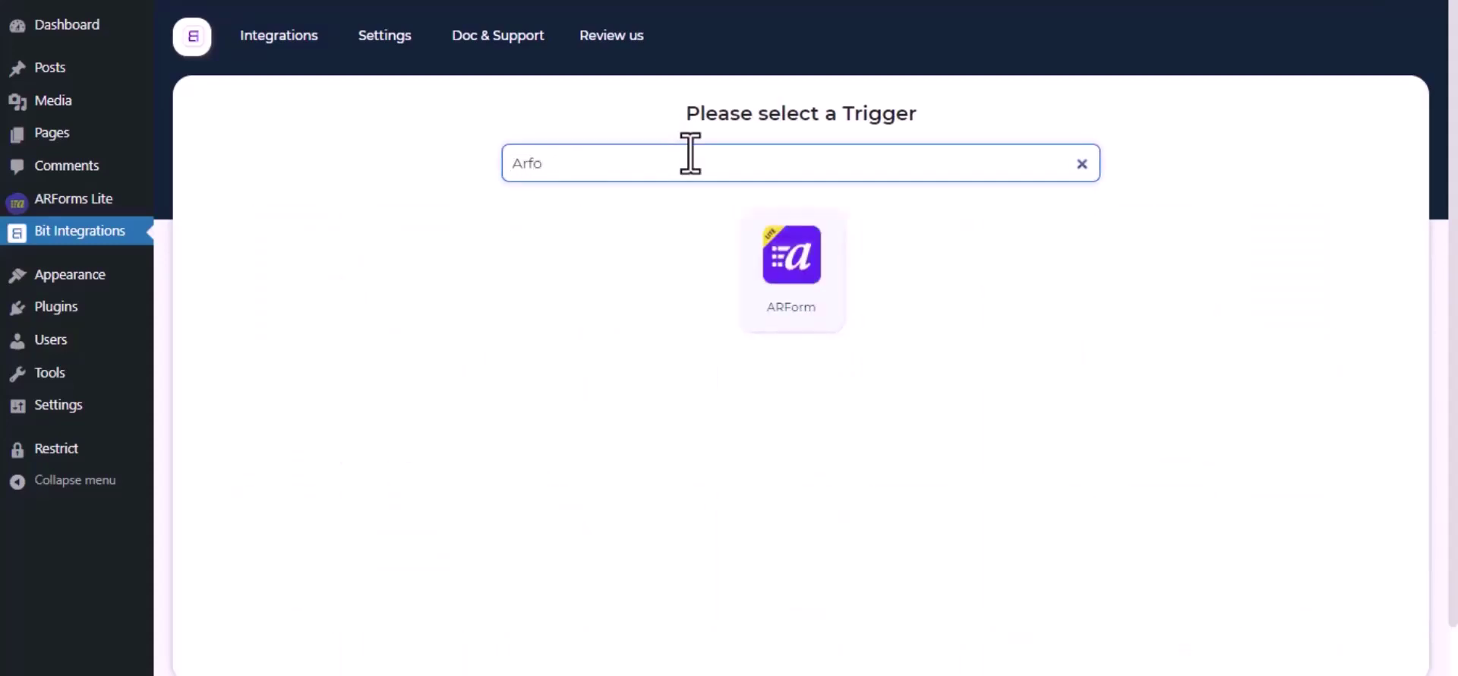
{"action": "left_click", "coordinate": [809, 258]}
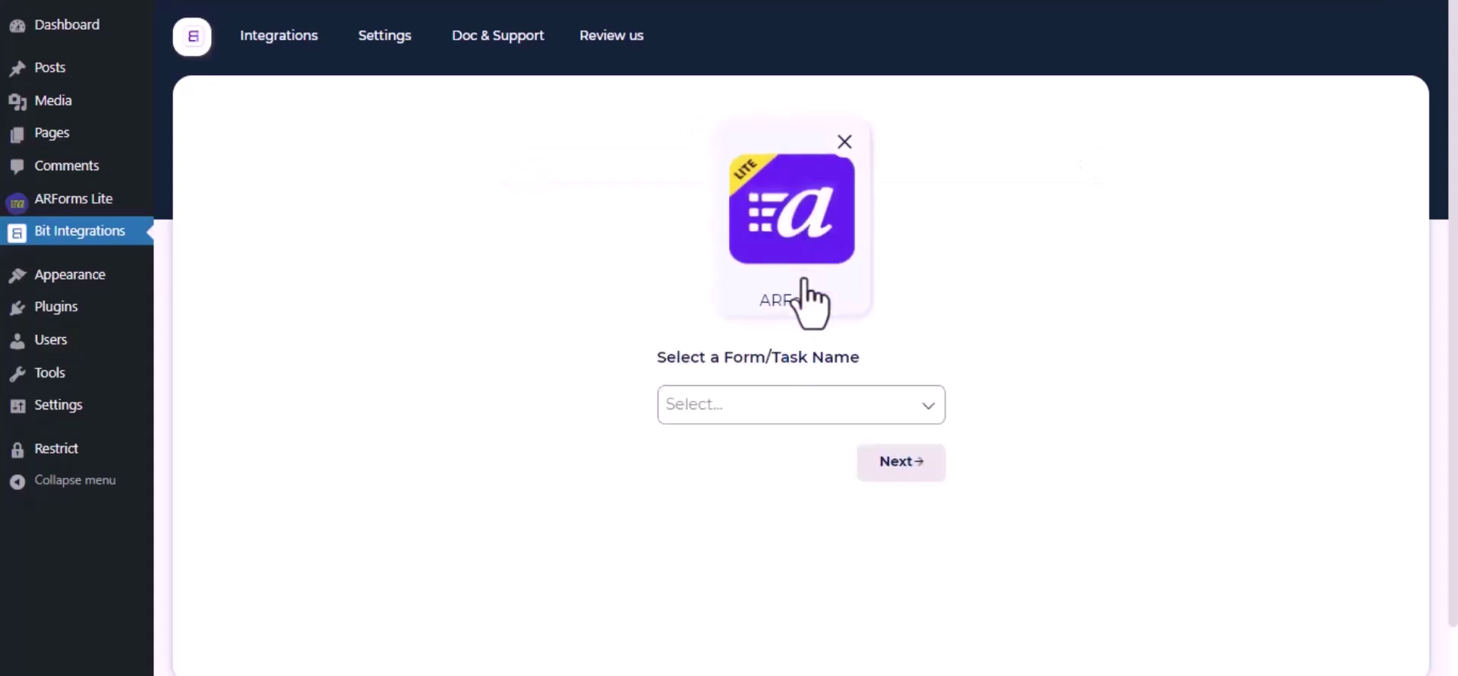
{"action": "left_click", "coordinate": [816, 405]}
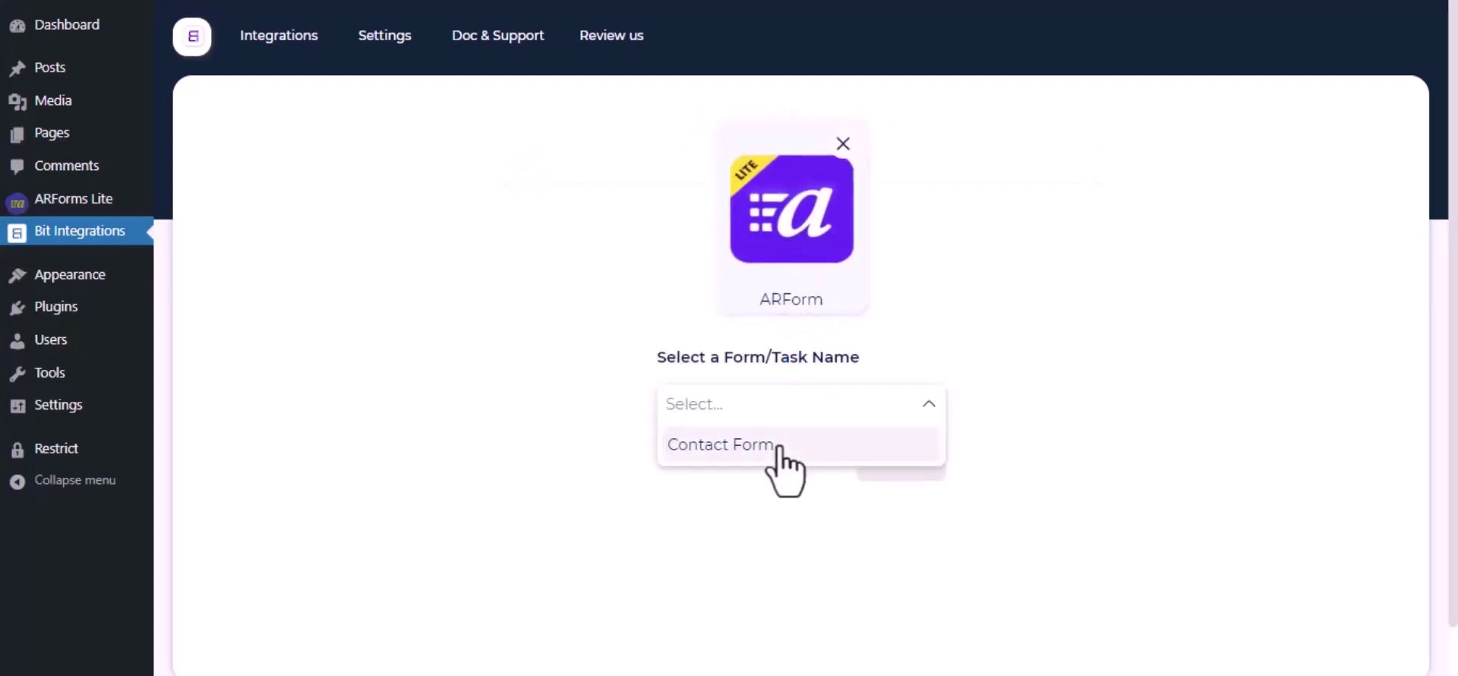
{"action": "left_click", "coordinate": [778, 448]}
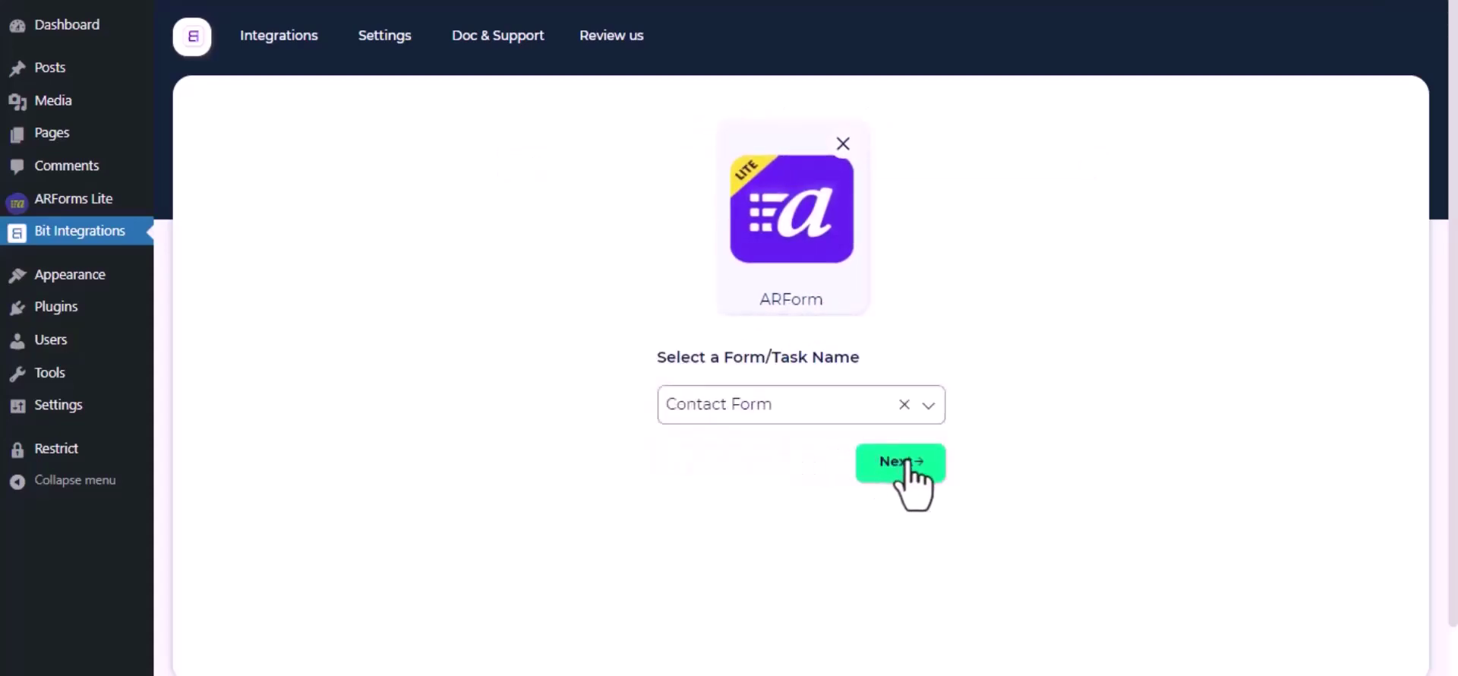
{"action": "left_click", "coordinate": [906, 465]}
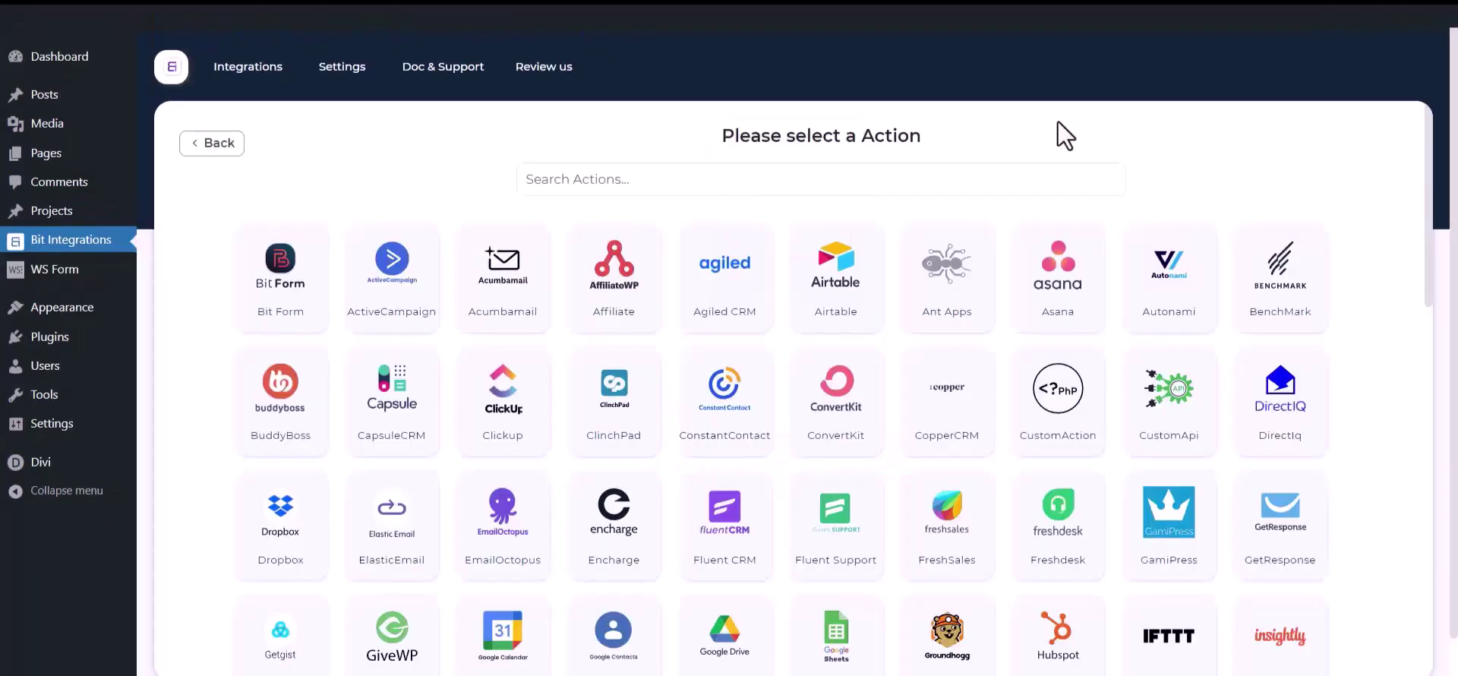
Search actions for 'mail c' and choose Mail Chimp as the flow's action
{"action": "left_click", "coordinate": [941, 175]}
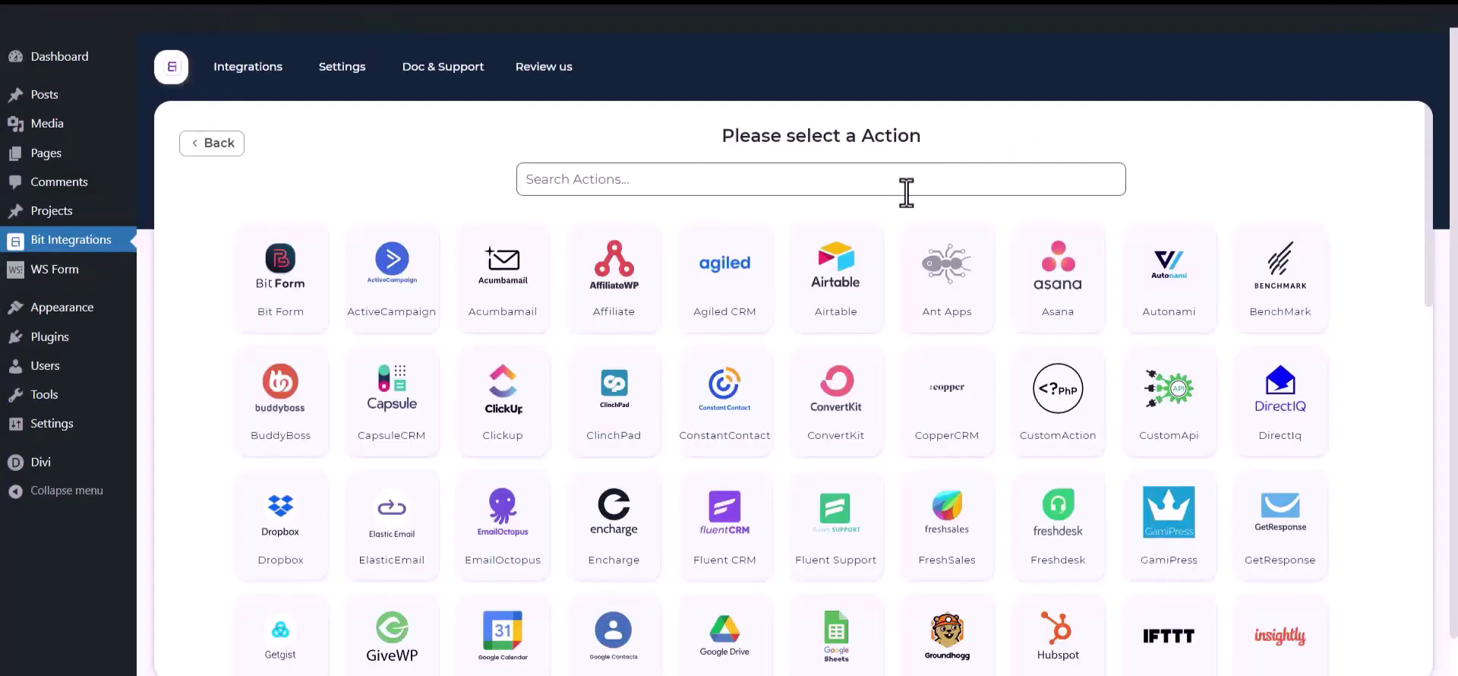
{"action": "type", "text": "mail chimp"}
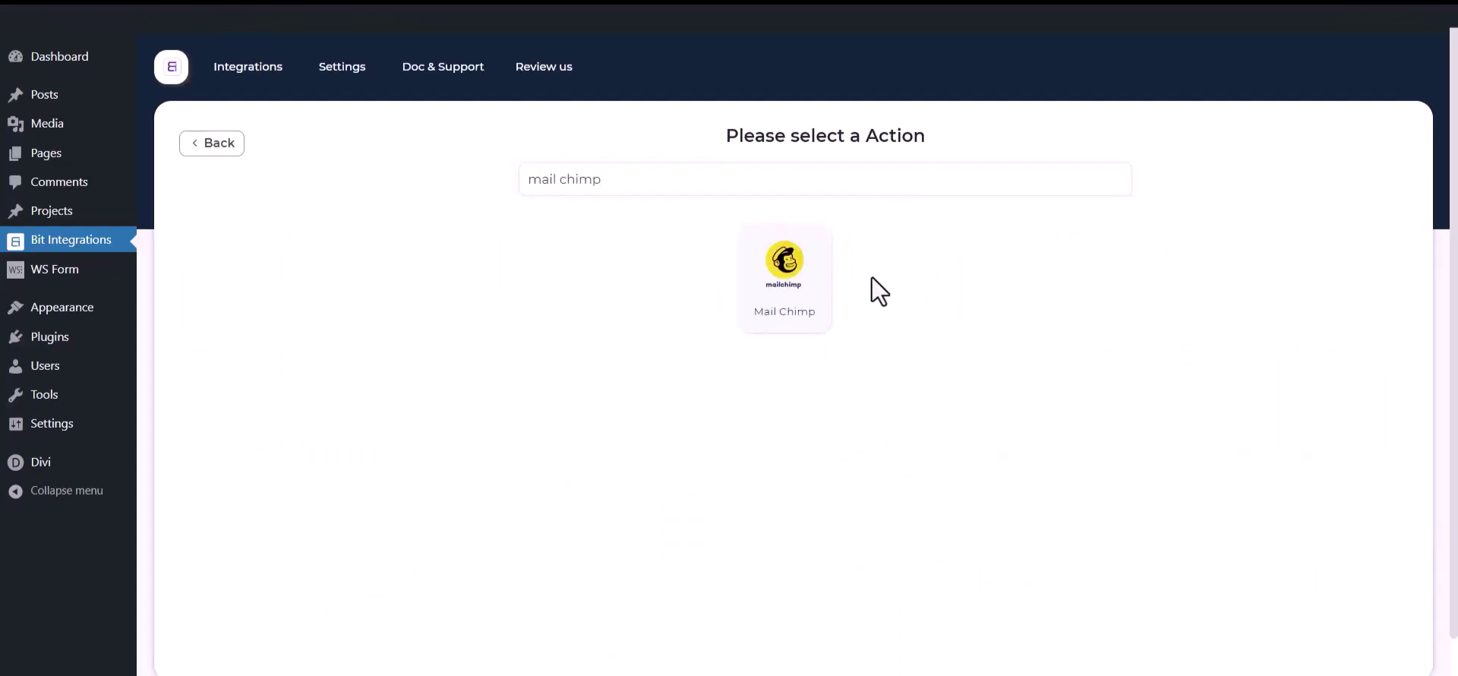
{"action": "left_click", "coordinate": [826, 300]}
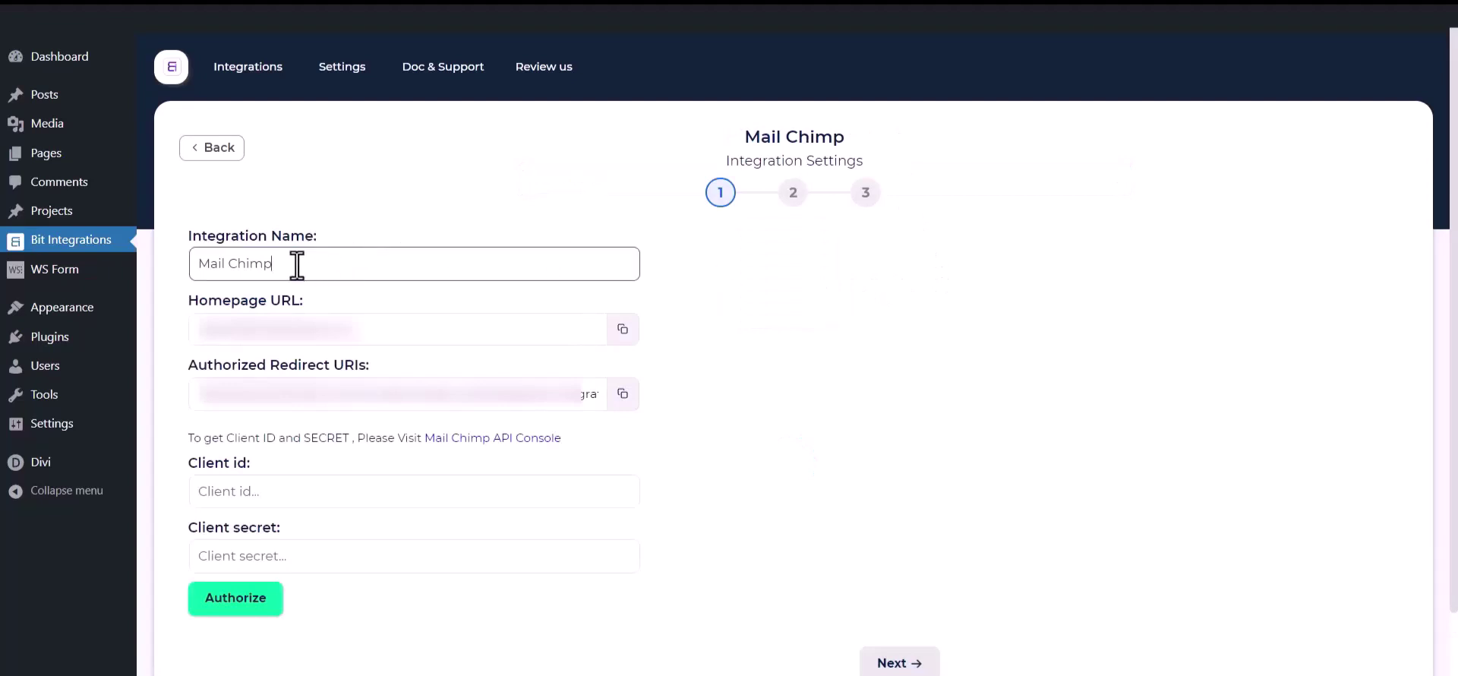
Review the empty Client id and Client secret fields and open the Mailchimp API Console
{"action": "left_click_drag", "start_coordinate": [296, 263], "coordinate": [168, 262]}
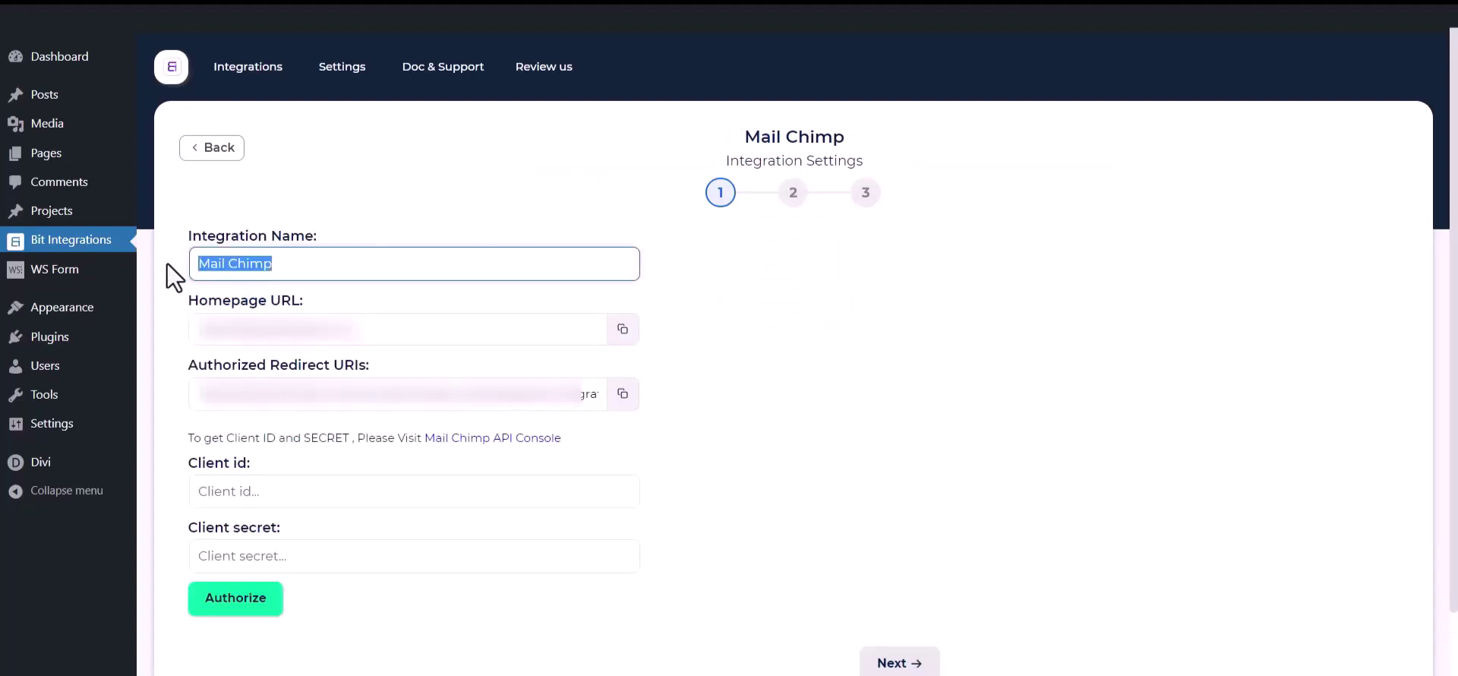
{"action": "left_click_drag", "start_coordinate": [176, 456], "coordinate": [247, 461]}
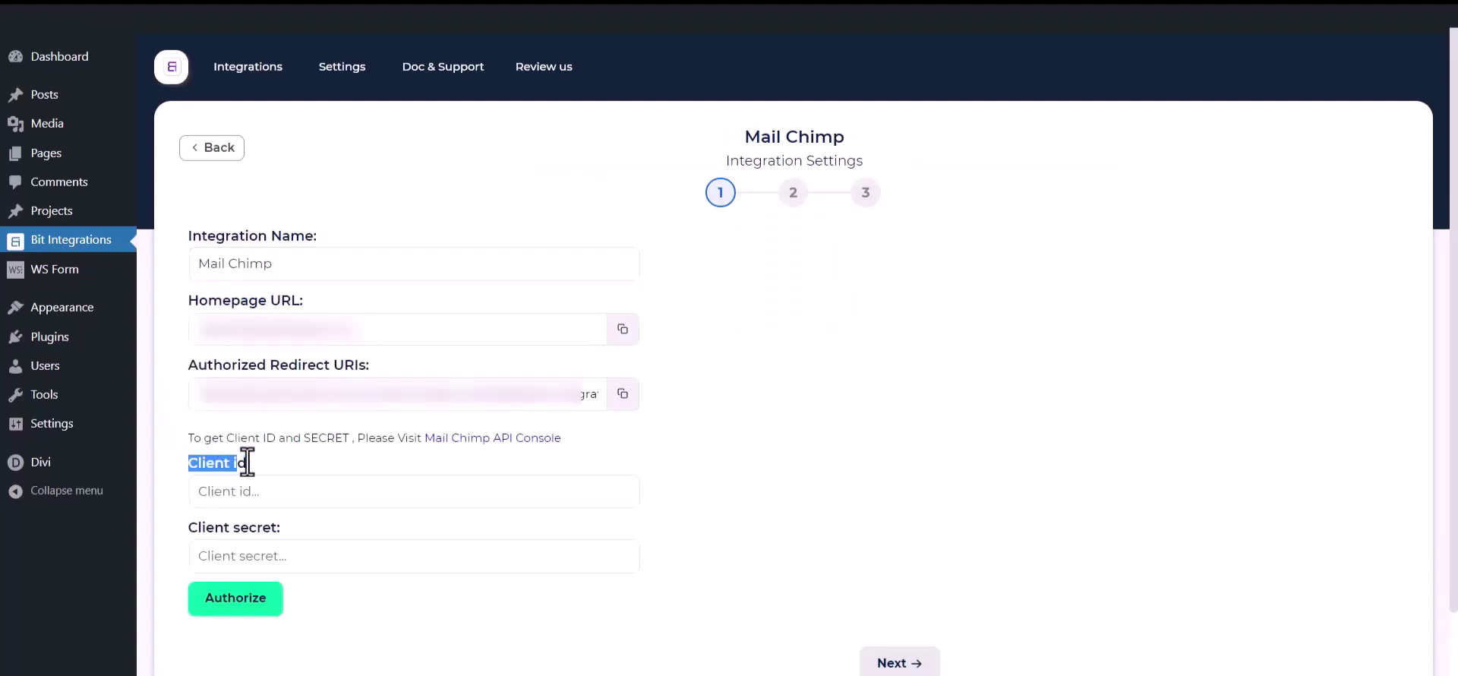
{"action": "left_click_drag", "start_coordinate": [188, 532], "coordinate": [278, 528]}
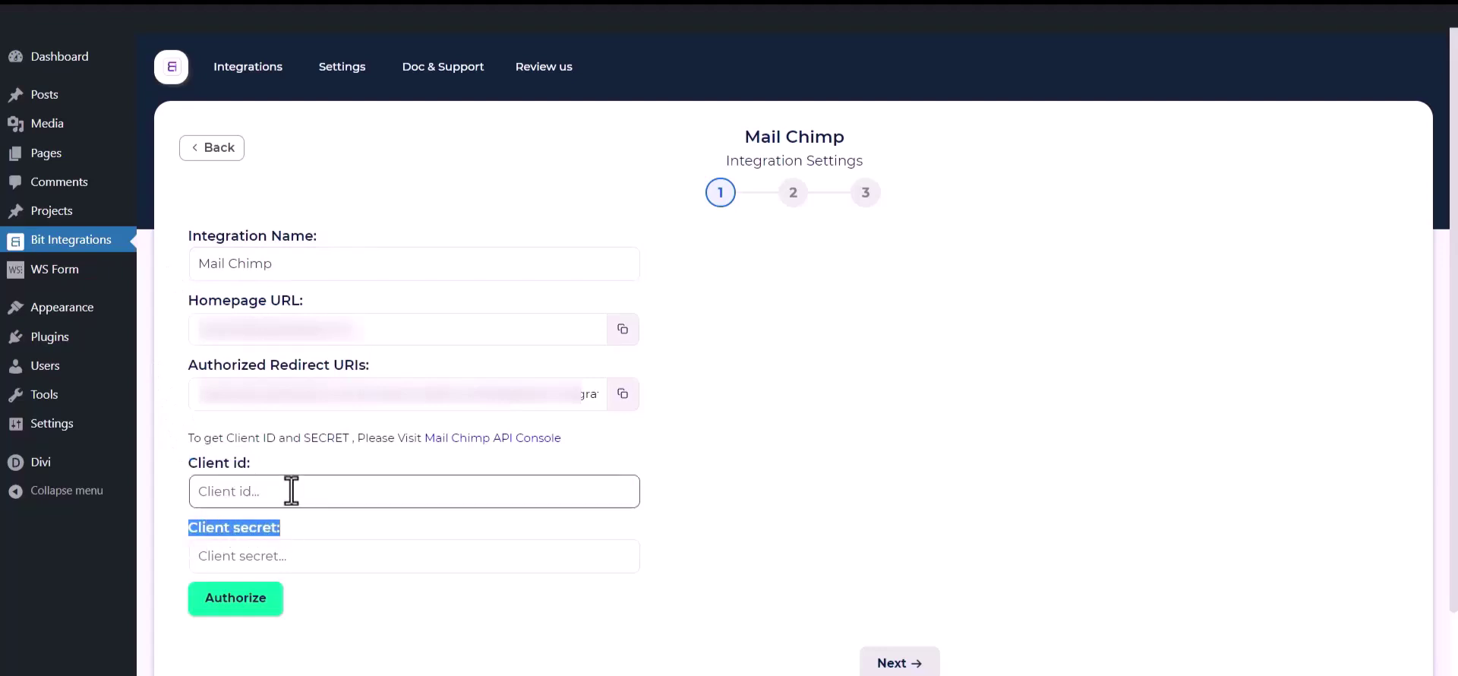
{"action": "left_click", "coordinate": [308, 456]}
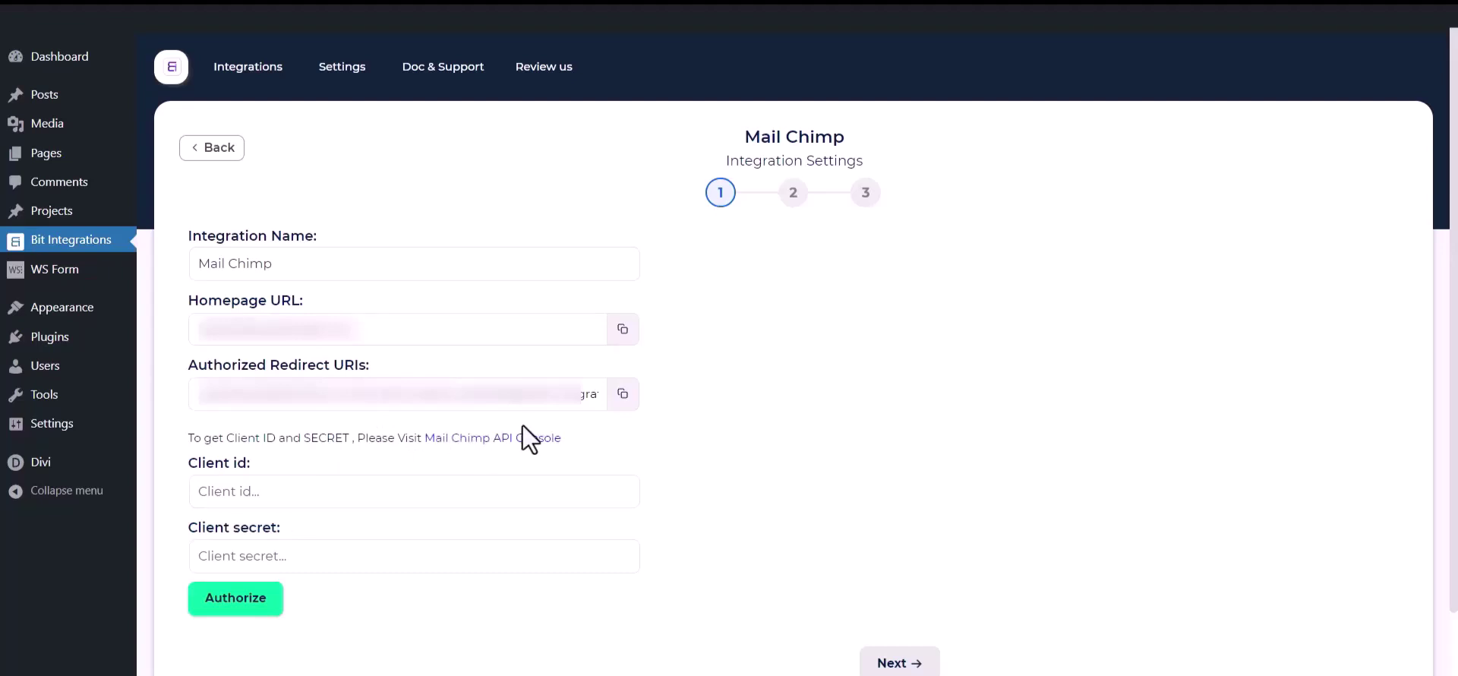
{"action": "left_click", "coordinate": [506, 439]}
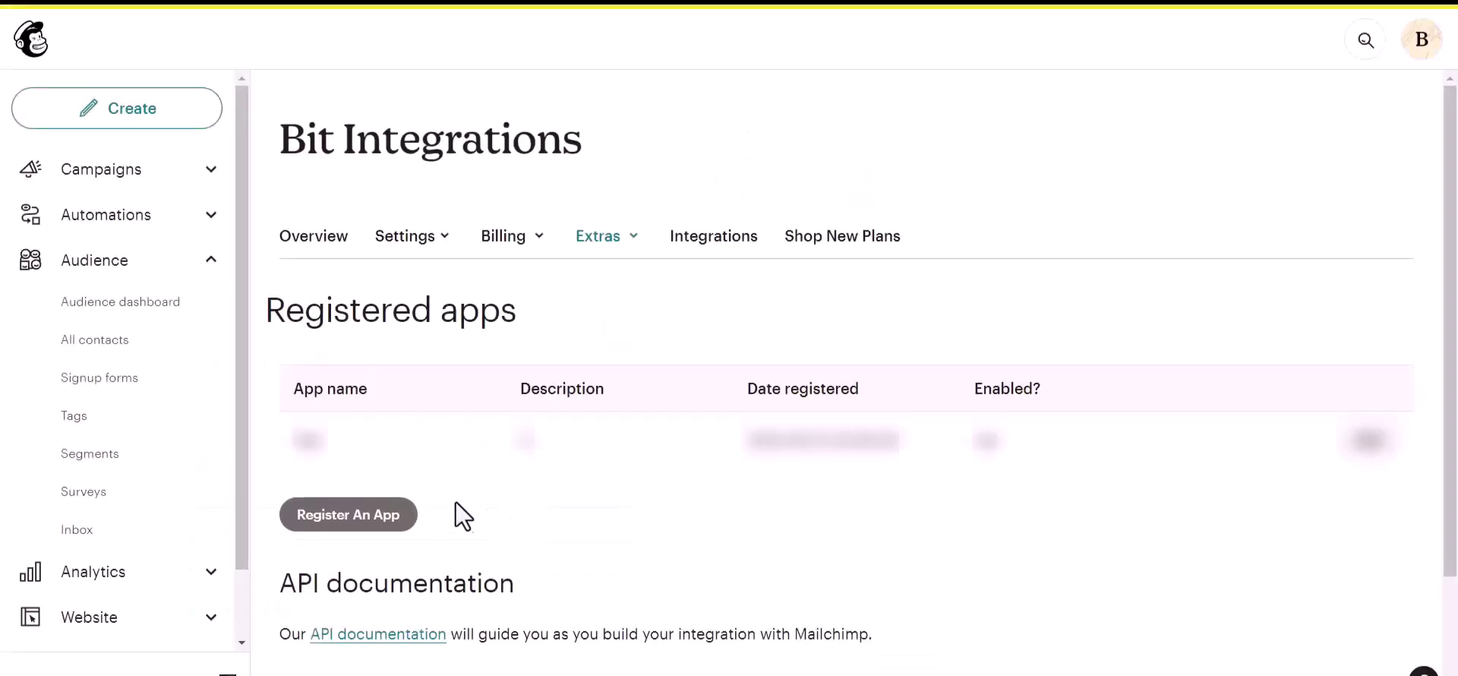
Start a Mailchimp app registration named 'Bit Integrations', description 'test', organization 'Bit Apps'
{"action": "left_click", "coordinate": [321, 519]}
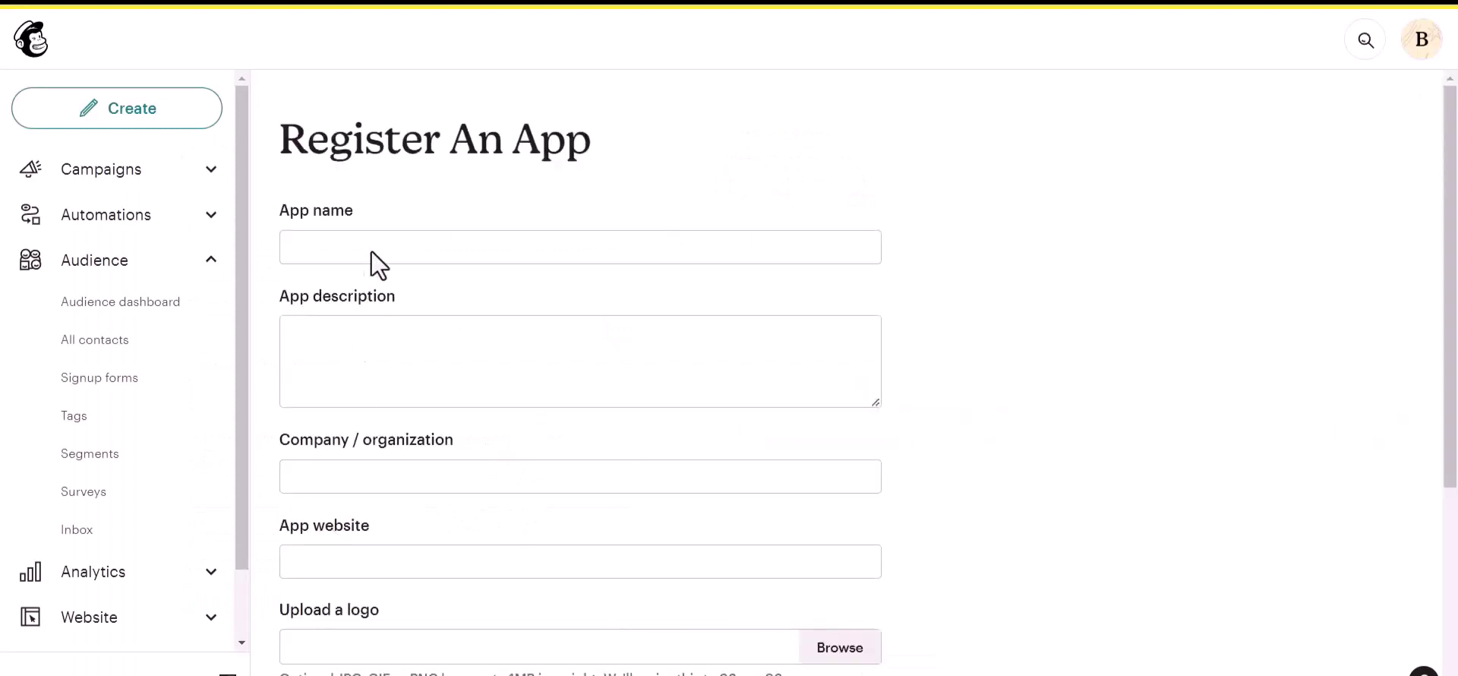
{"action": "left_click", "coordinate": [358, 242]}
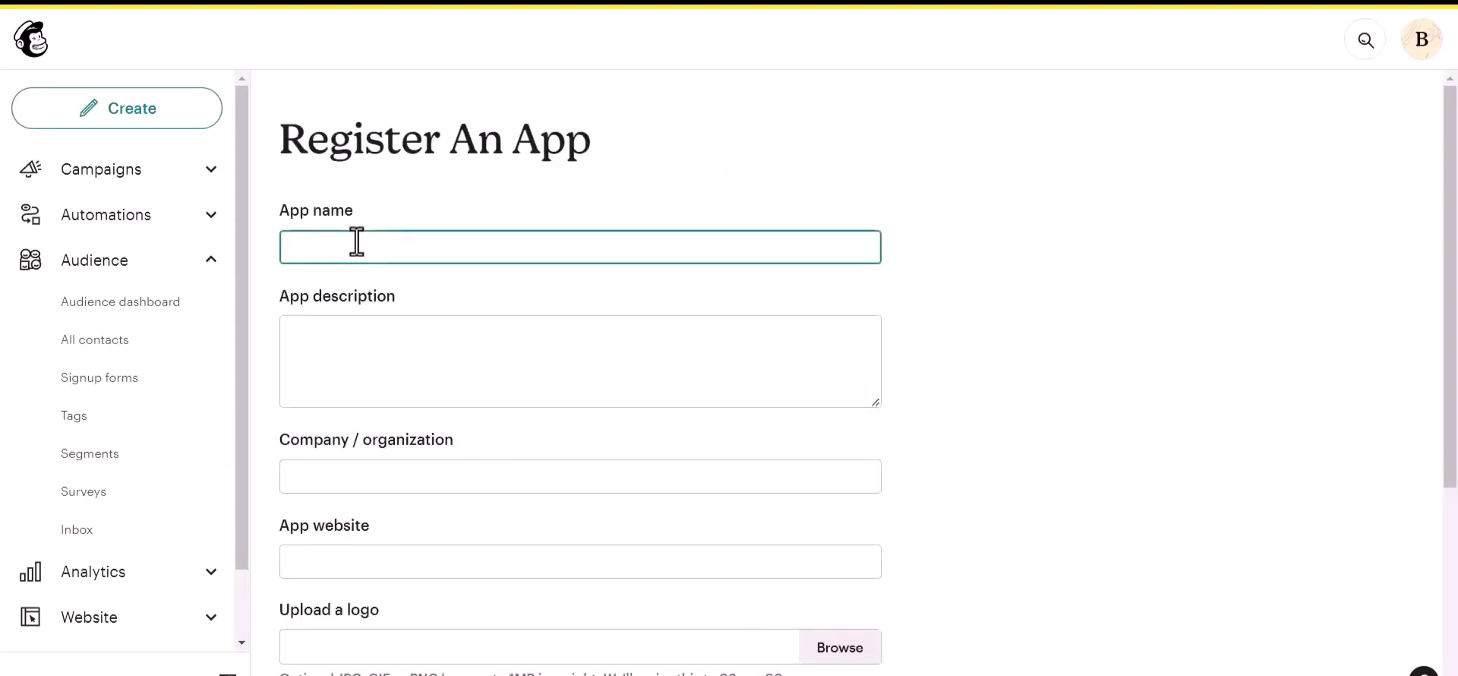
{"action": "type", "text": "Bit Integrations"}
{"action": "left_click", "coordinate": [326, 357]}
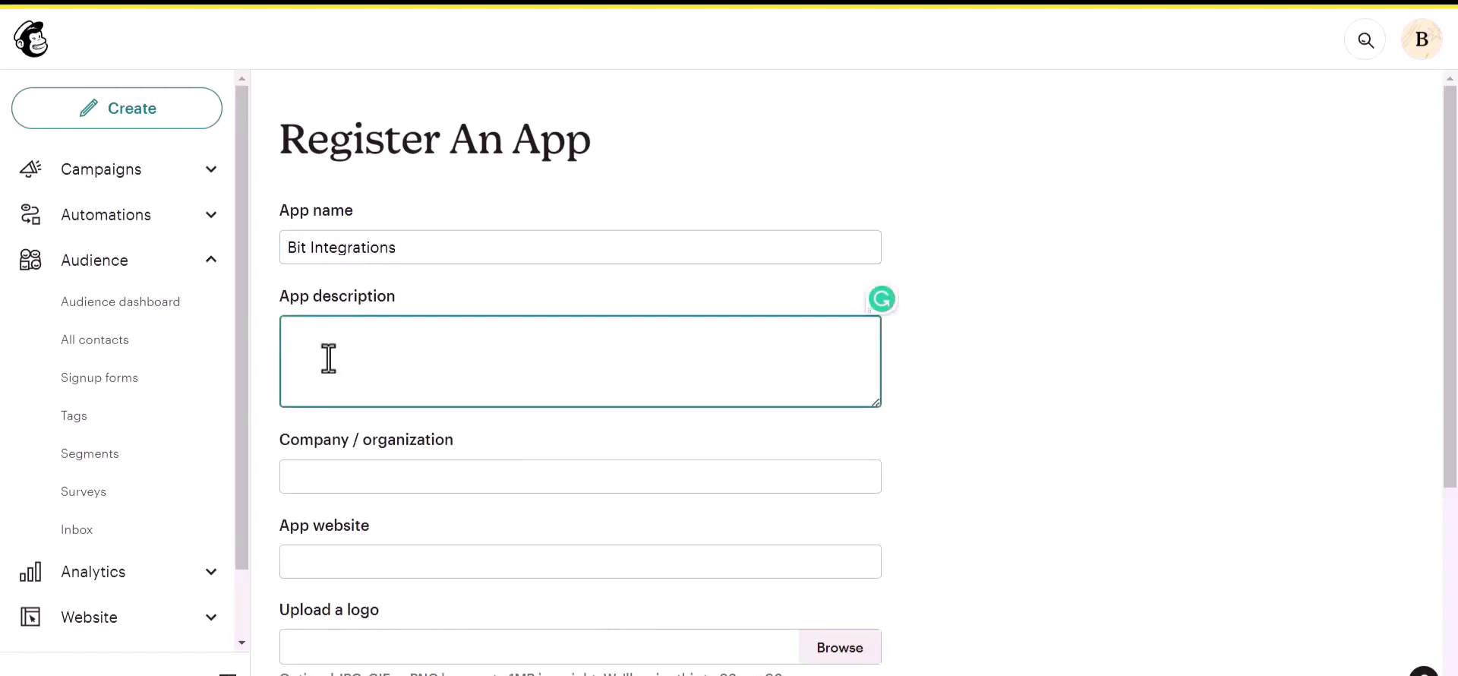
{"action": "type", "text": "test"}
{"action": "left_click", "coordinate": [349, 488]}
{"action": "type", "text": "Bit Apps"}
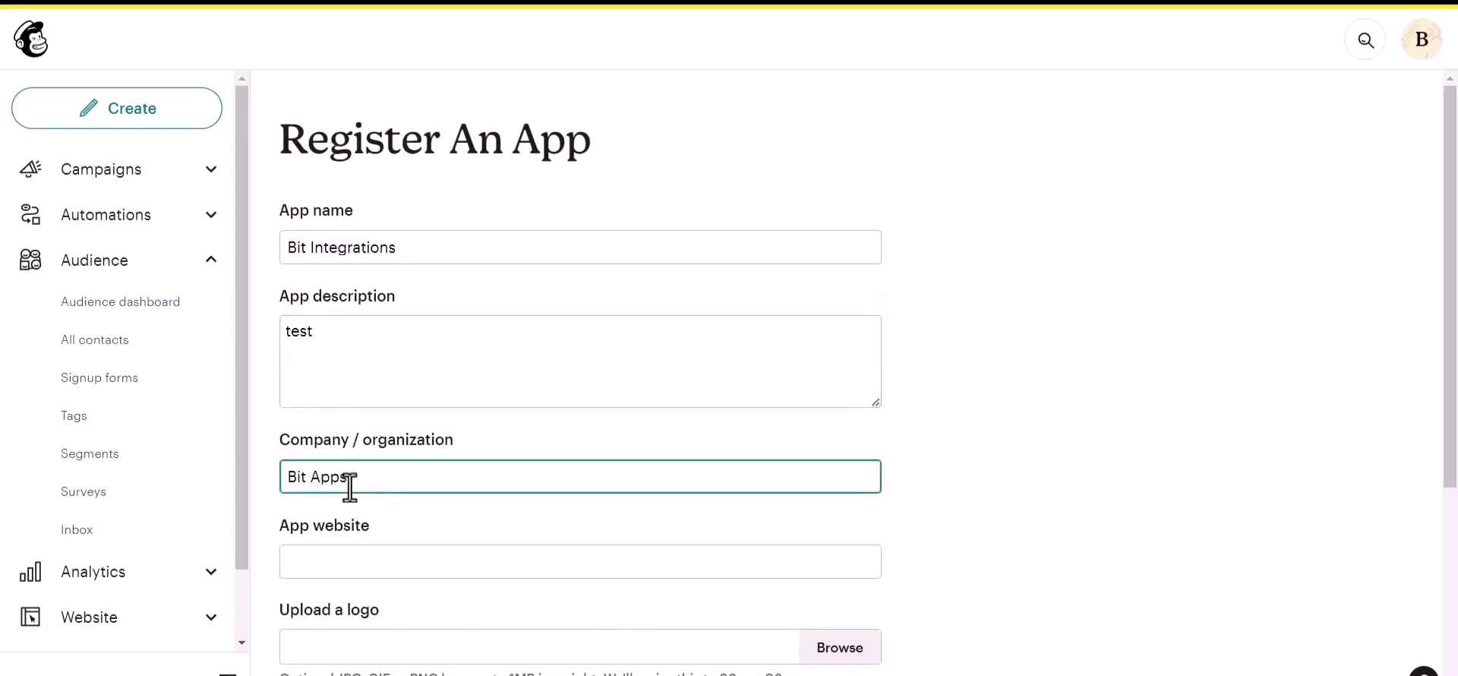
{"action": "scroll", "coordinate": [351, 485], "scroll_direction": "down", "scroll_amount": 1}
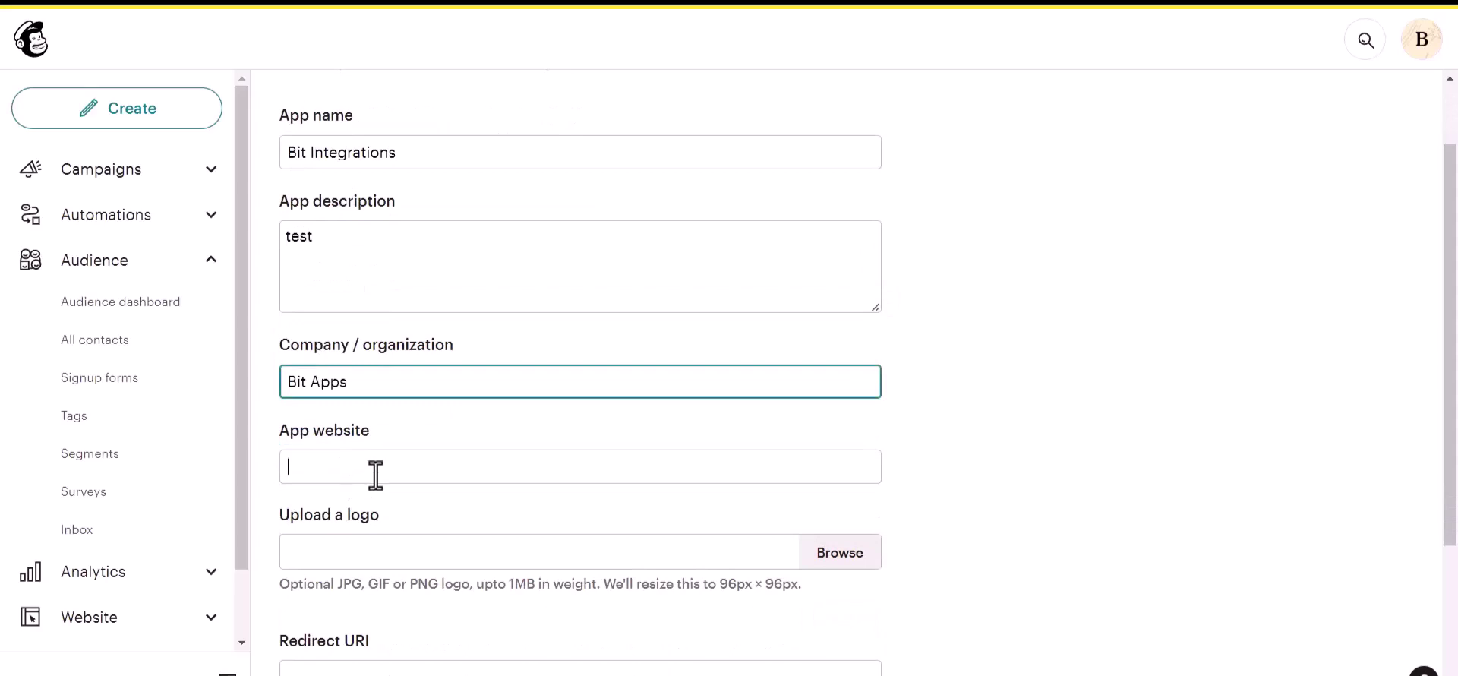
{"action": "left_click", "coordinate": [380, 474]}
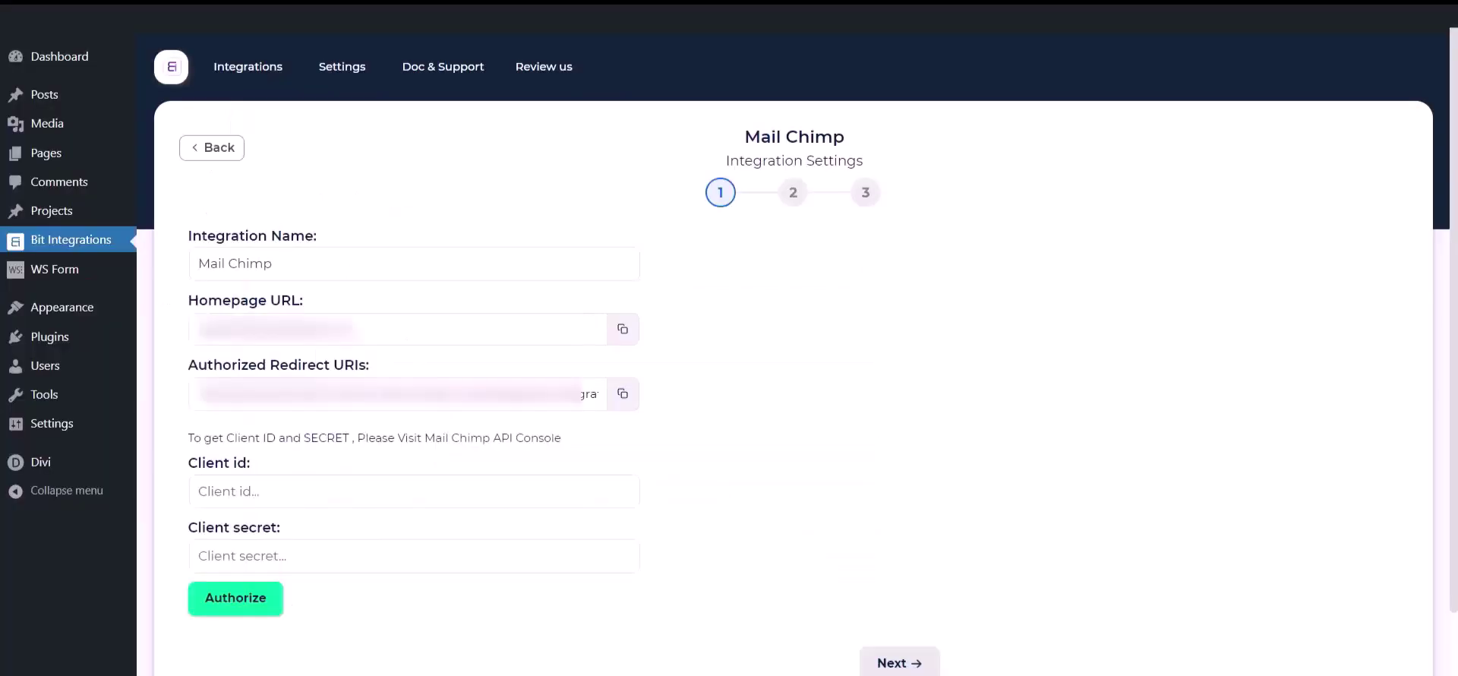
Use the site's homepage URL and authorized redirect URI in the Mailchimp app, then create it
{"action": "left_click", "coordinate": [623, 329]}
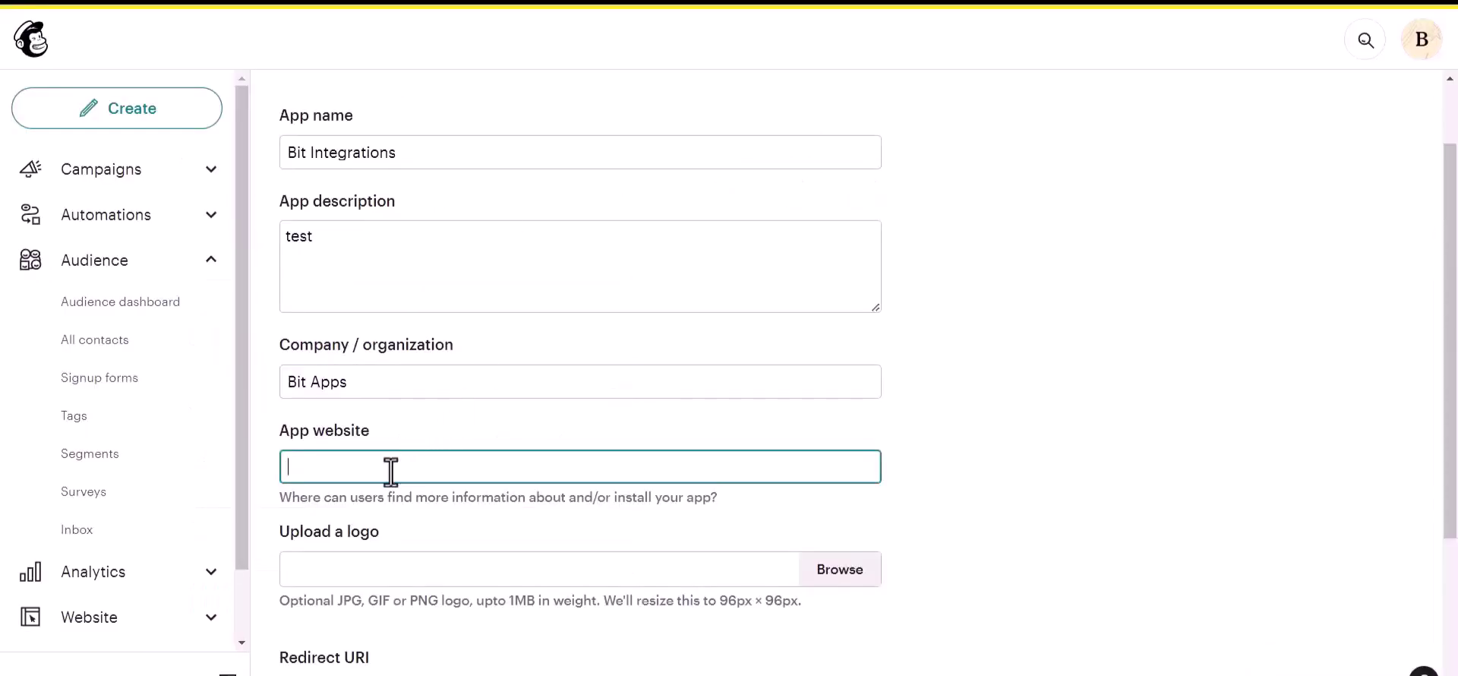
{"action": "key", "text": "ctrl+v"}
{"action": "scroll", "coordinate": [393, 478], "scroll_direction": "down", "scroll_amount": 2}
{"action": "scroll", "coordinate": [393, 479], "scroll_direction": "down", "scroll_amount": 1}
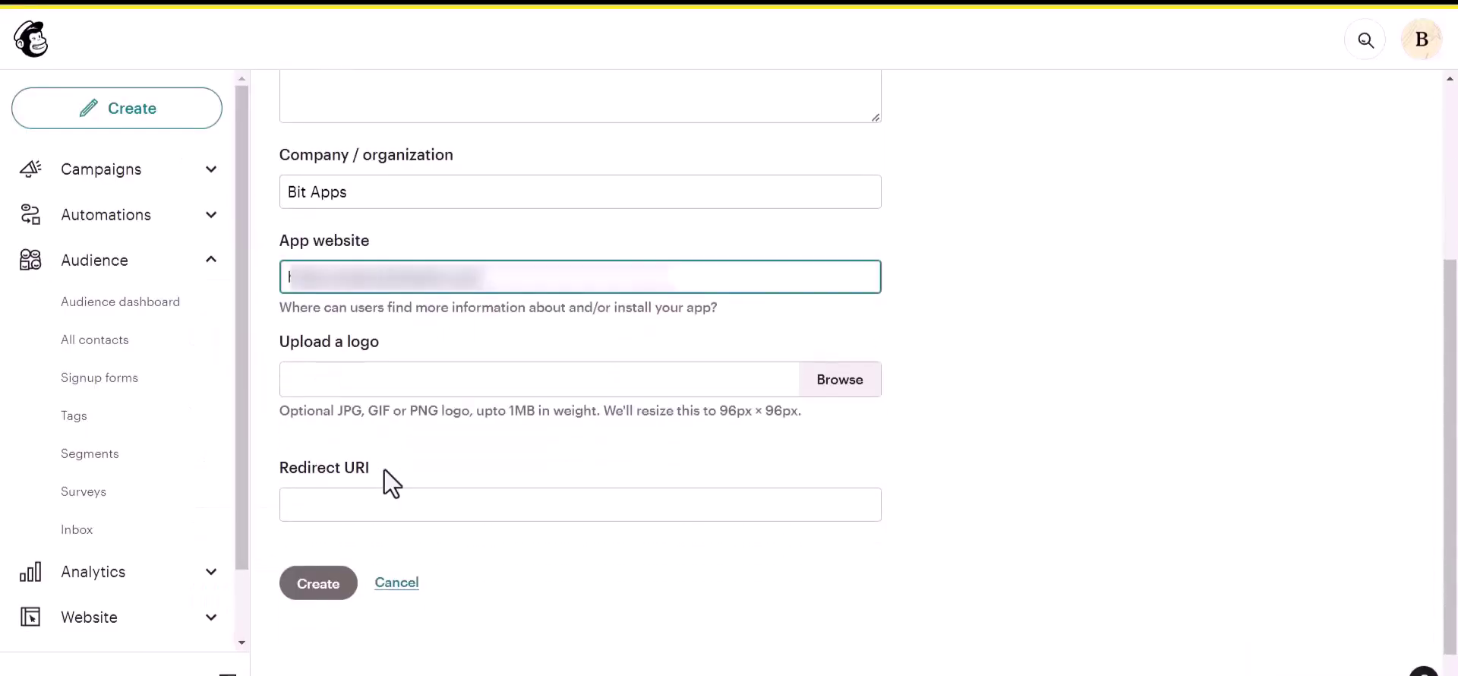
{"action": "left_click", "coordinate": [367, 504]}
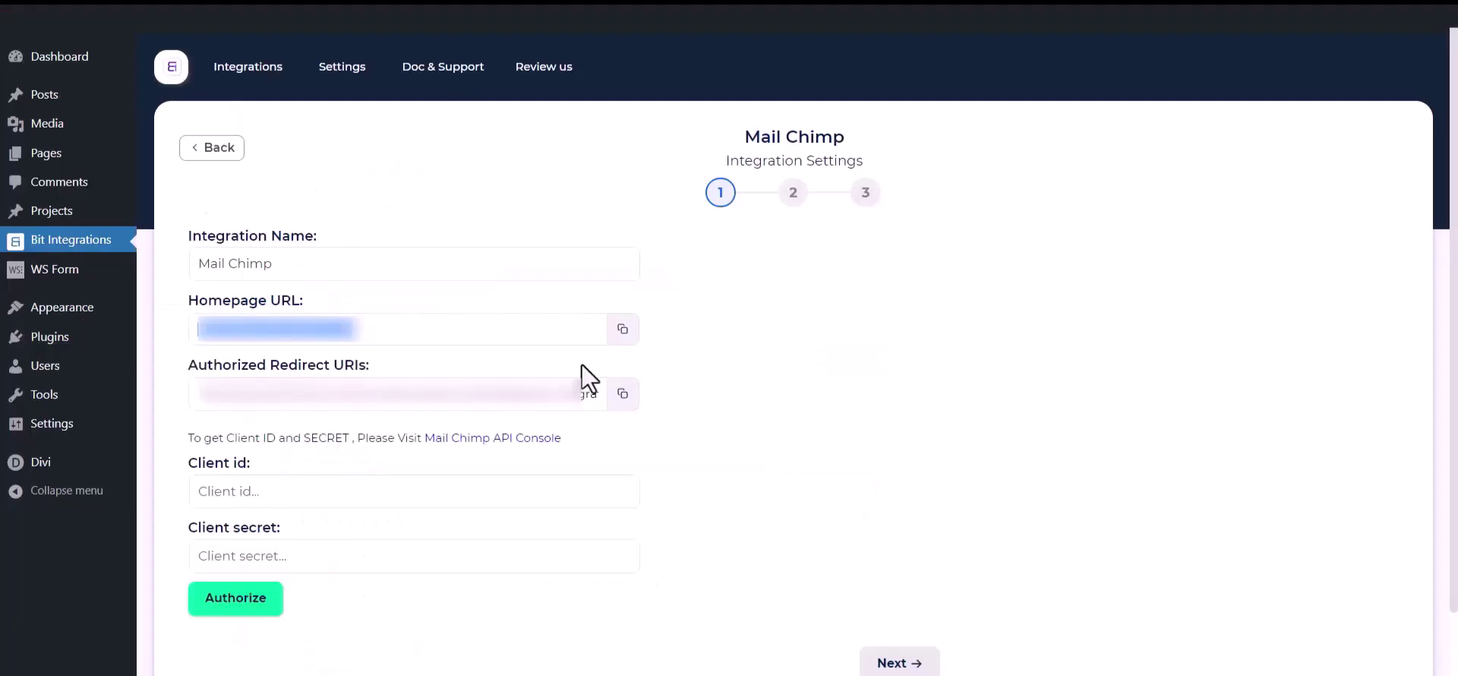
{"action": "left_click", "coordinate": [619, 396]}
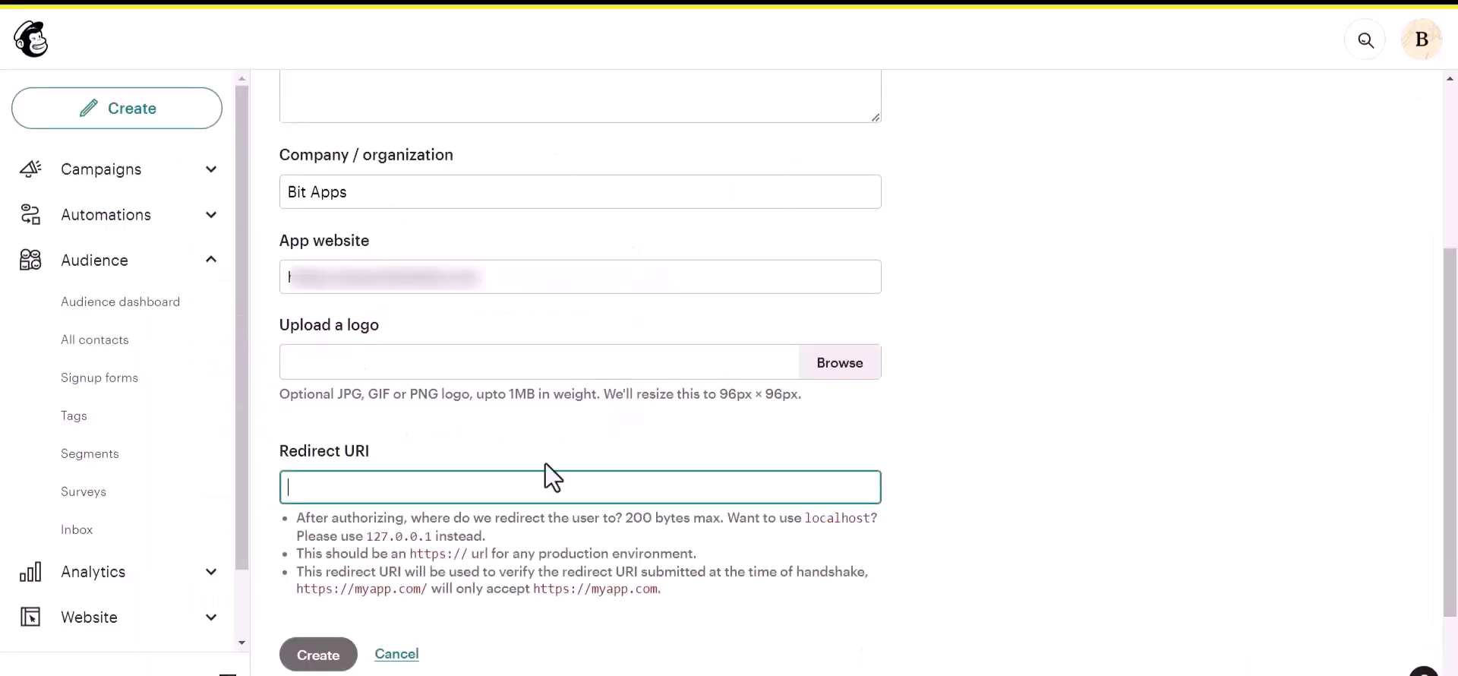
{"action": "key", "text": "ctrl+v"}
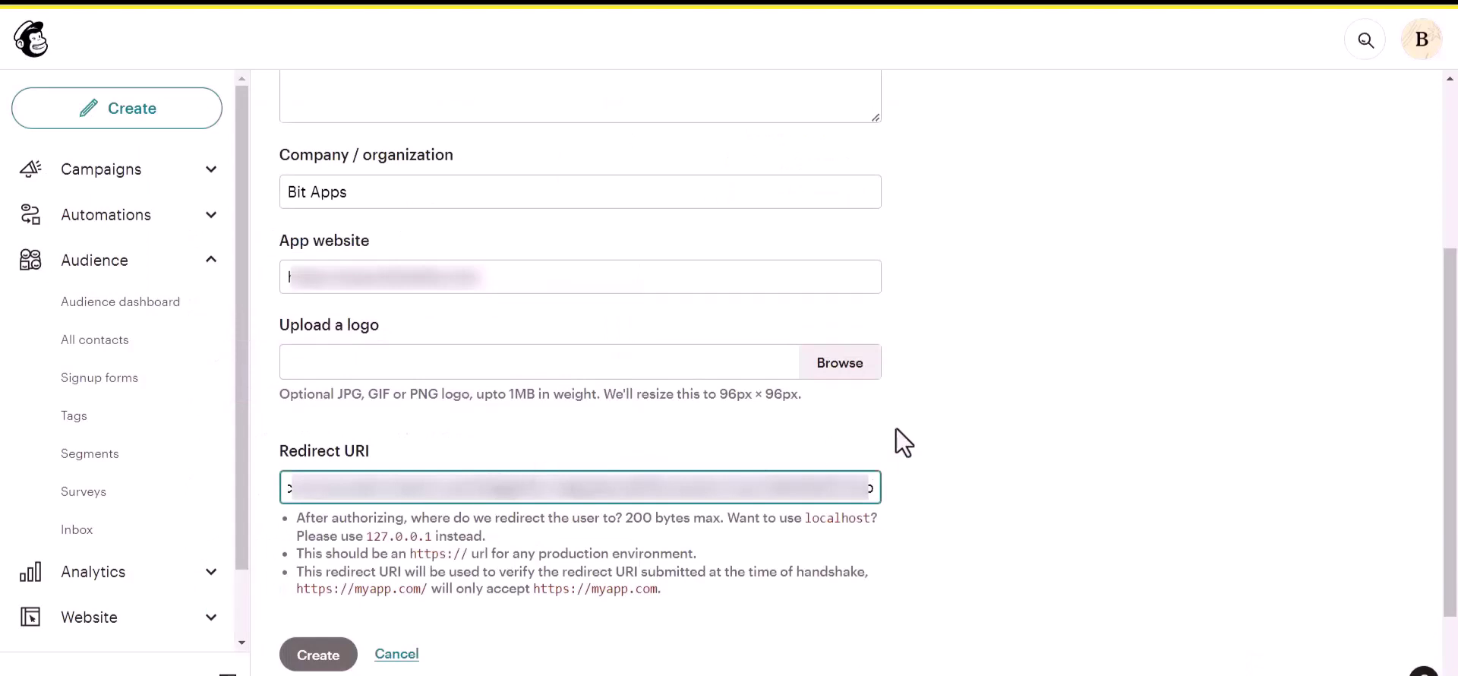
{"action": "left_click", "coordinate": [896, 428]}
{"action": "left_click", "coordinate": [318, 524]}
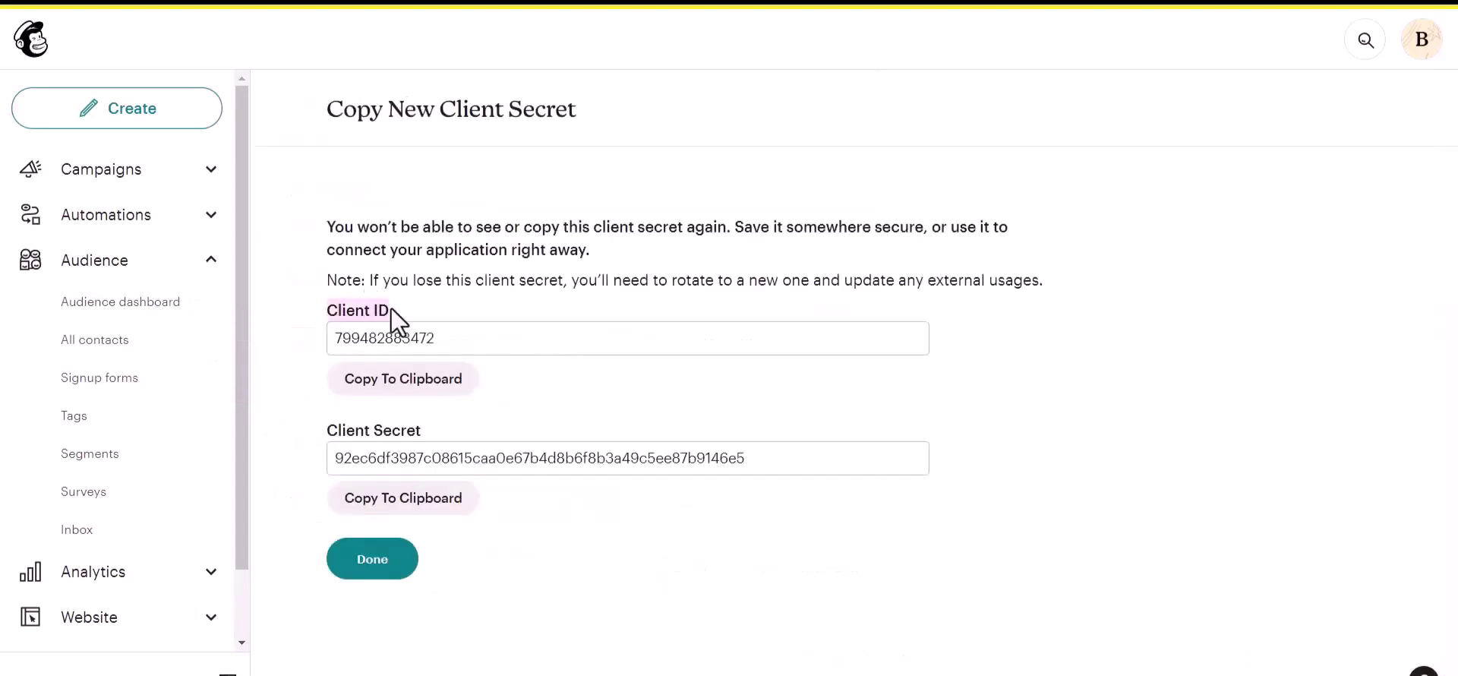
Copy the Mailchimp client ID into the Client id field in Bit Integrations
{"action": "left_click_drag", "start_coordinate": [319, 426], "coordinate": [418, 421]}
{"action": "left_click", "coordinate": [452, 414]}
{"action": "left_click", "coordinate": [444, 386]}
{"action": "key", "text": "ctrl+Tab"}
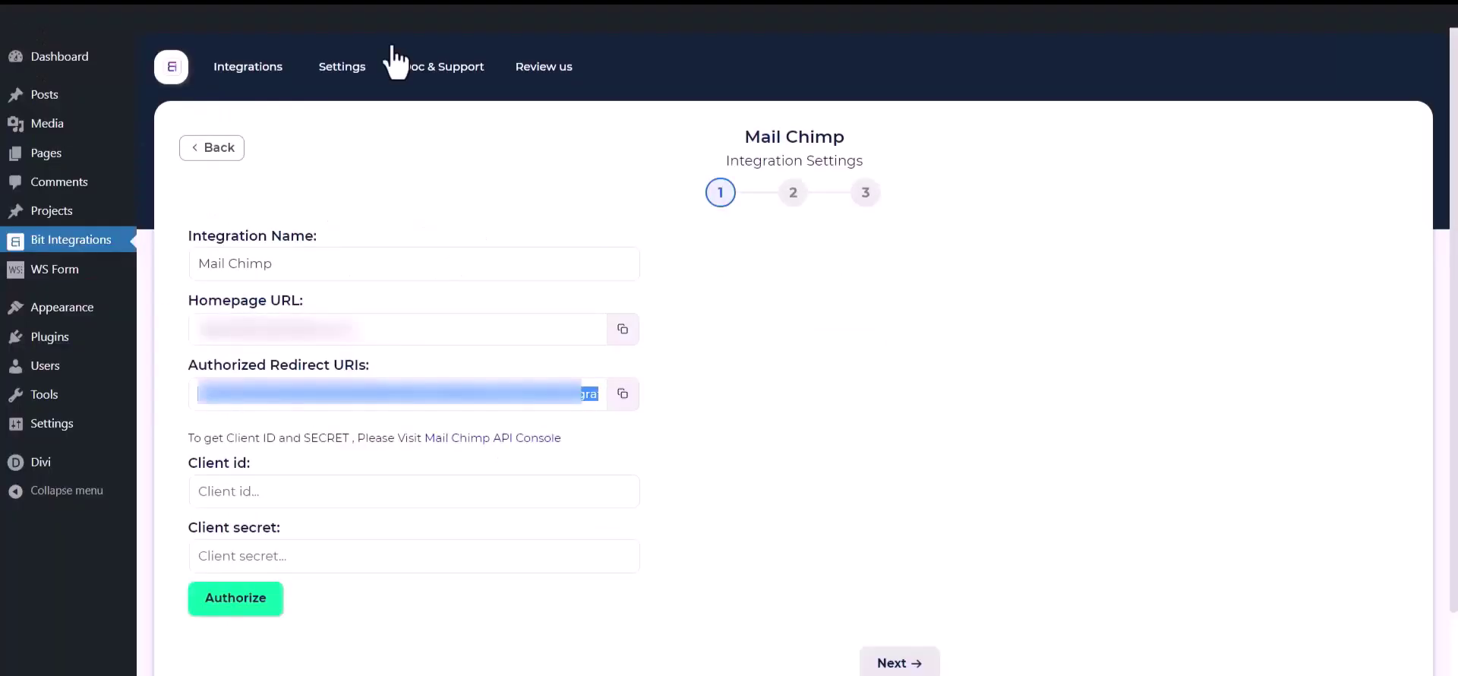
{"action": "left_click", "coordinate": [391, 494]}
{"action": "key", "text": "ctrl+v"}
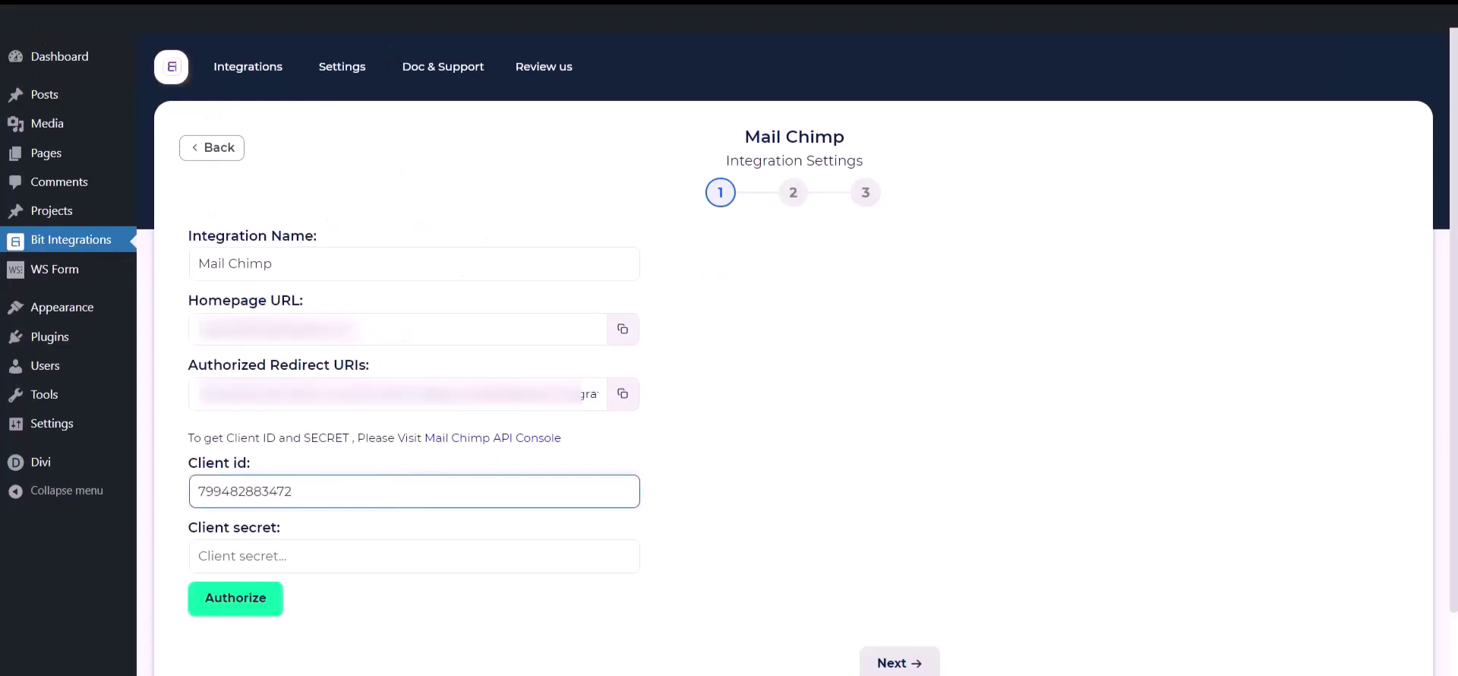
Copy the Mailchimp client secret into the Client secret field in Bit Integrations
{"action": "key", "text": "ctrl+shift+Tab"}
{"action": "left_click", "coordinate": [456, 502]}
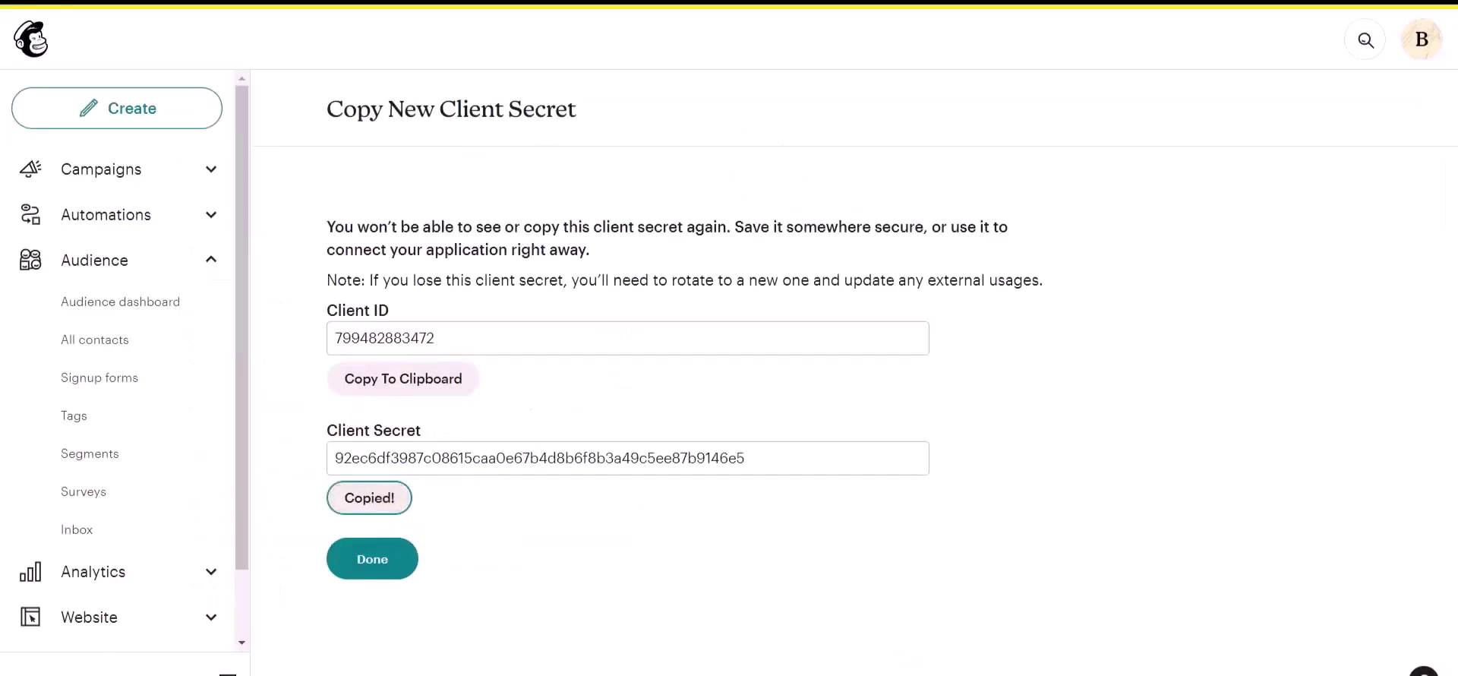
{"action": "key", "text": "ctrl+Tab"}
{"action": "left_click", "coordinate": [404, 553]}
{"action": "key", "text": "ctrl+v"}
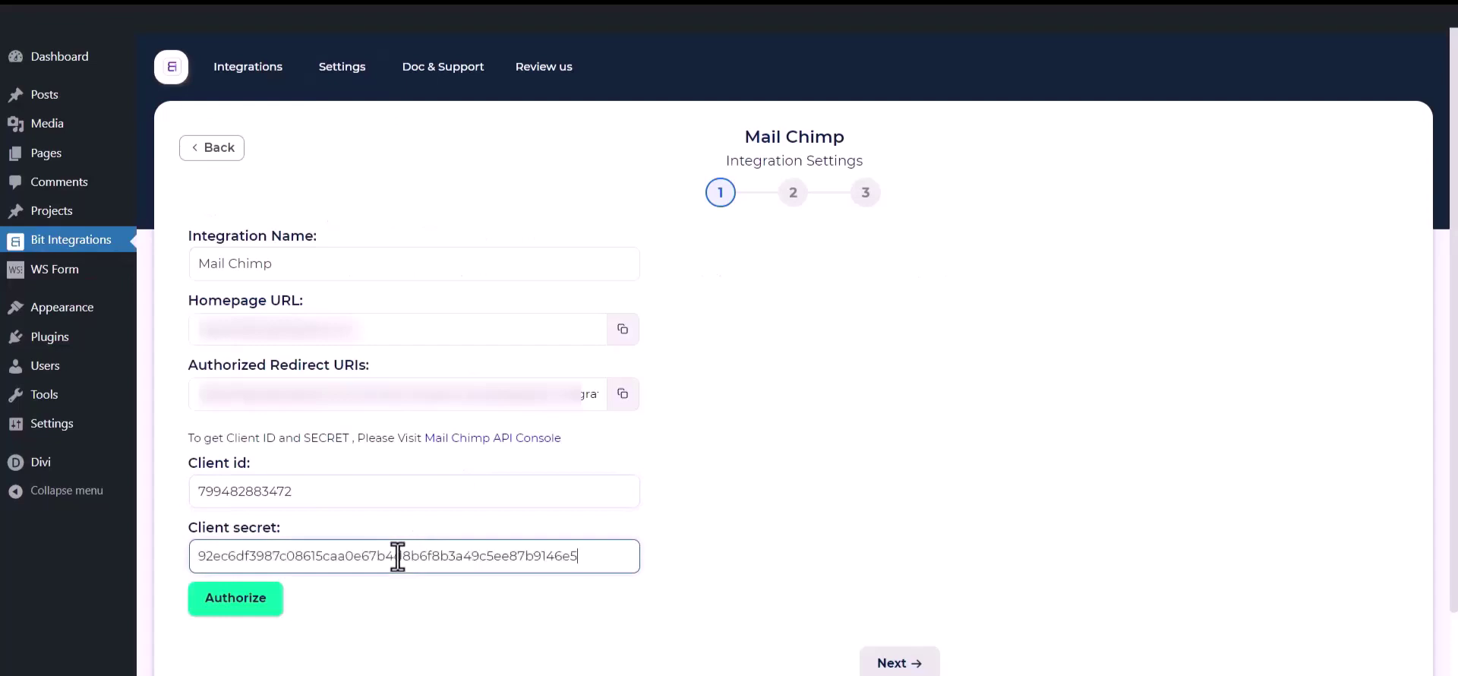
{"action": "left_click", "coordinate": [419, 663]}
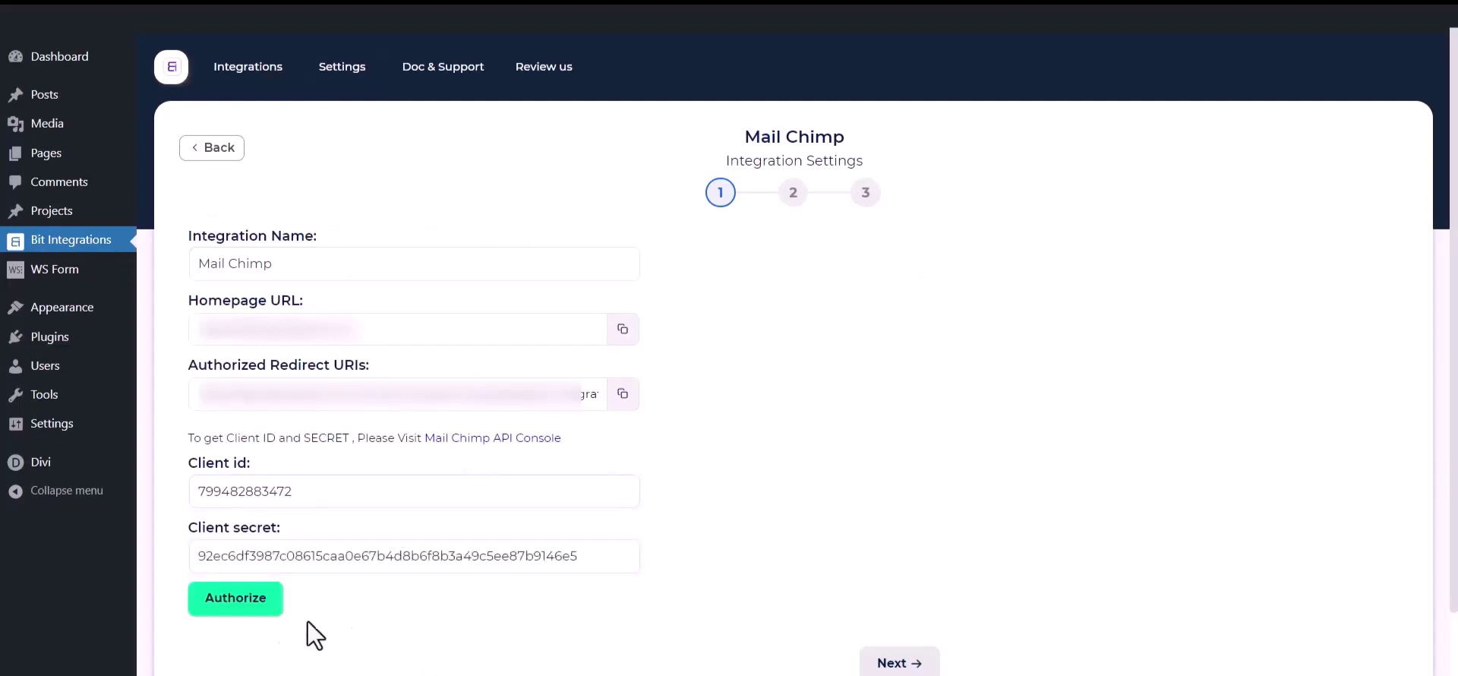
Authorize the Mail Chimp connection by logging in to Mailchimp and allowing access
{"action": "left_click", "coordinate": [251, 607]}
{"action": "left_click", "coordinate": [153, 385]}
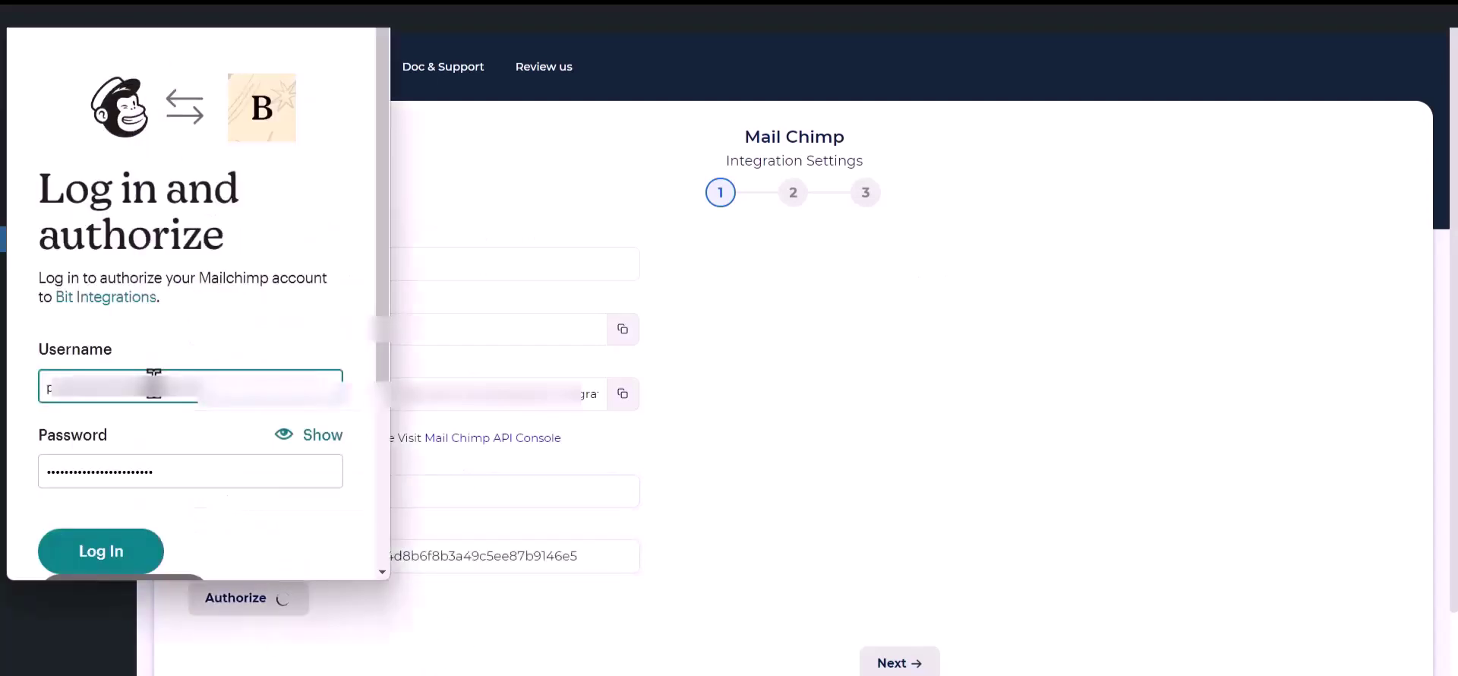
{"action": "left_click", "coordinate": [110, 552]}
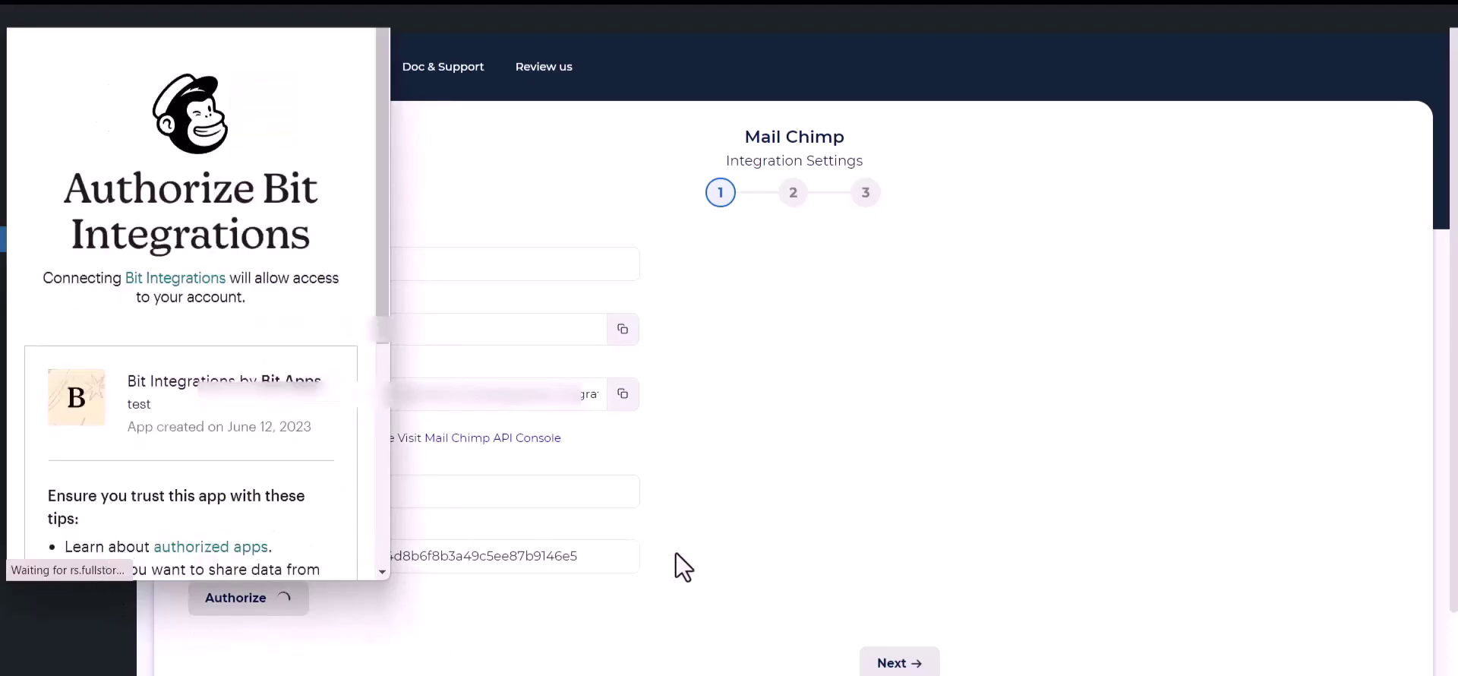
{"action": "scroll", "coordinate": [163, 423], "scroll_direction": "down", "scroll_amount": 5}
{"action": "left_click", "coordinate": [55, 524]}
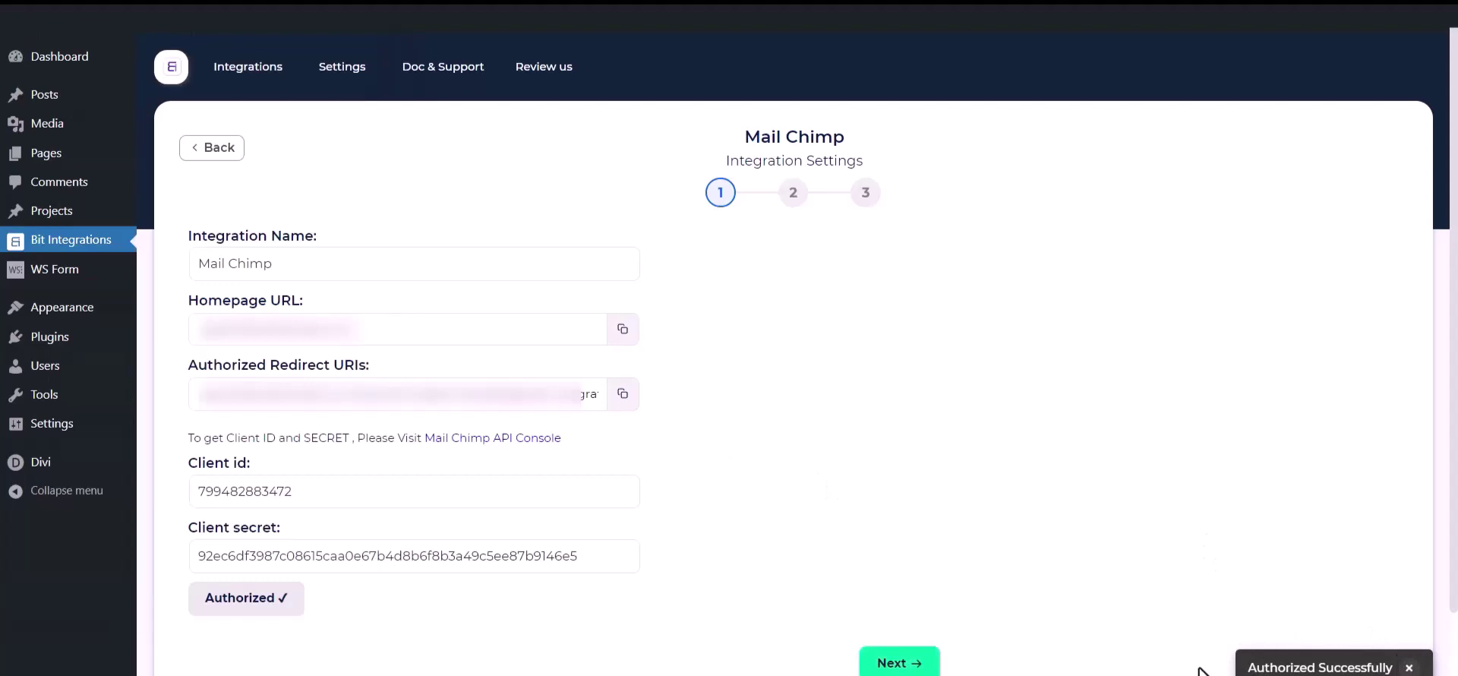
Select the Bit Integrations audience and apply Tag - 1, Tag - 2 and Tag - 3
{"action": "left_click", "coordinate": [916, 661]}
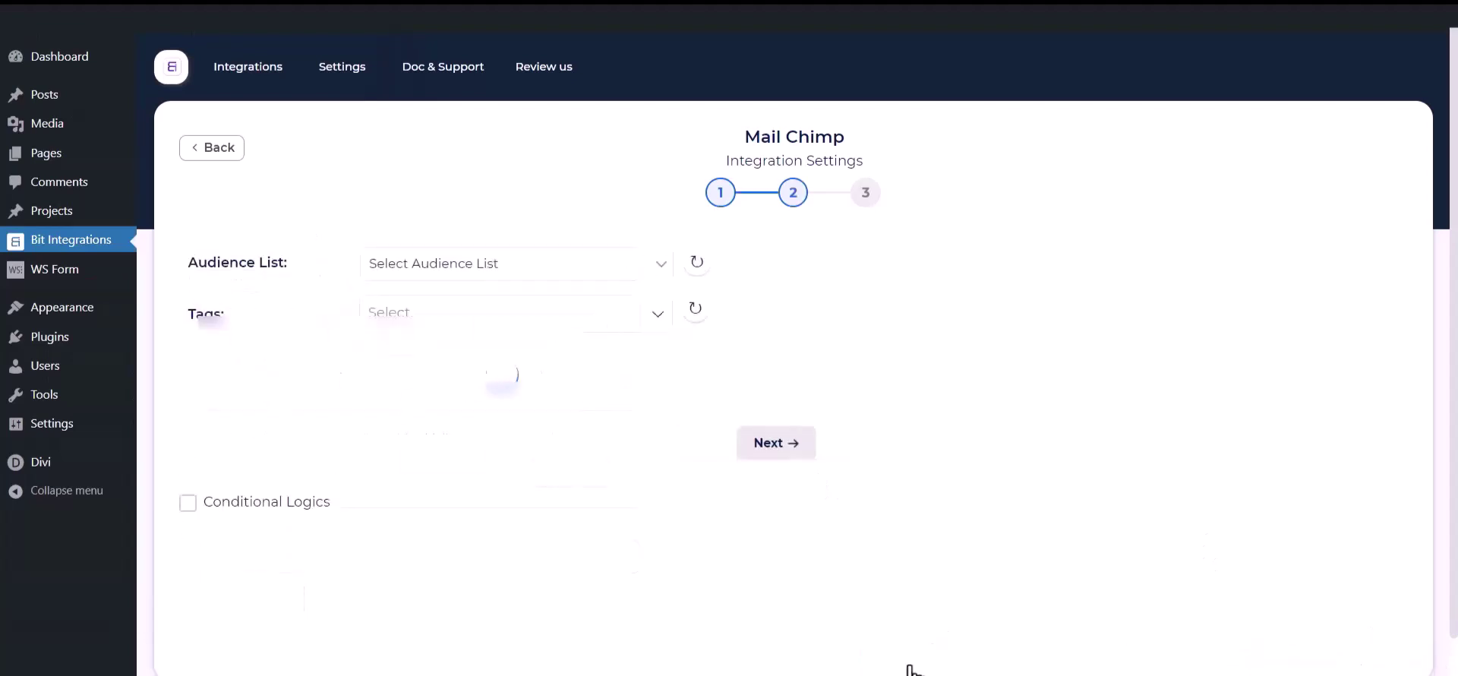
{"action": "left_click", "coordinate": [469, 266]}
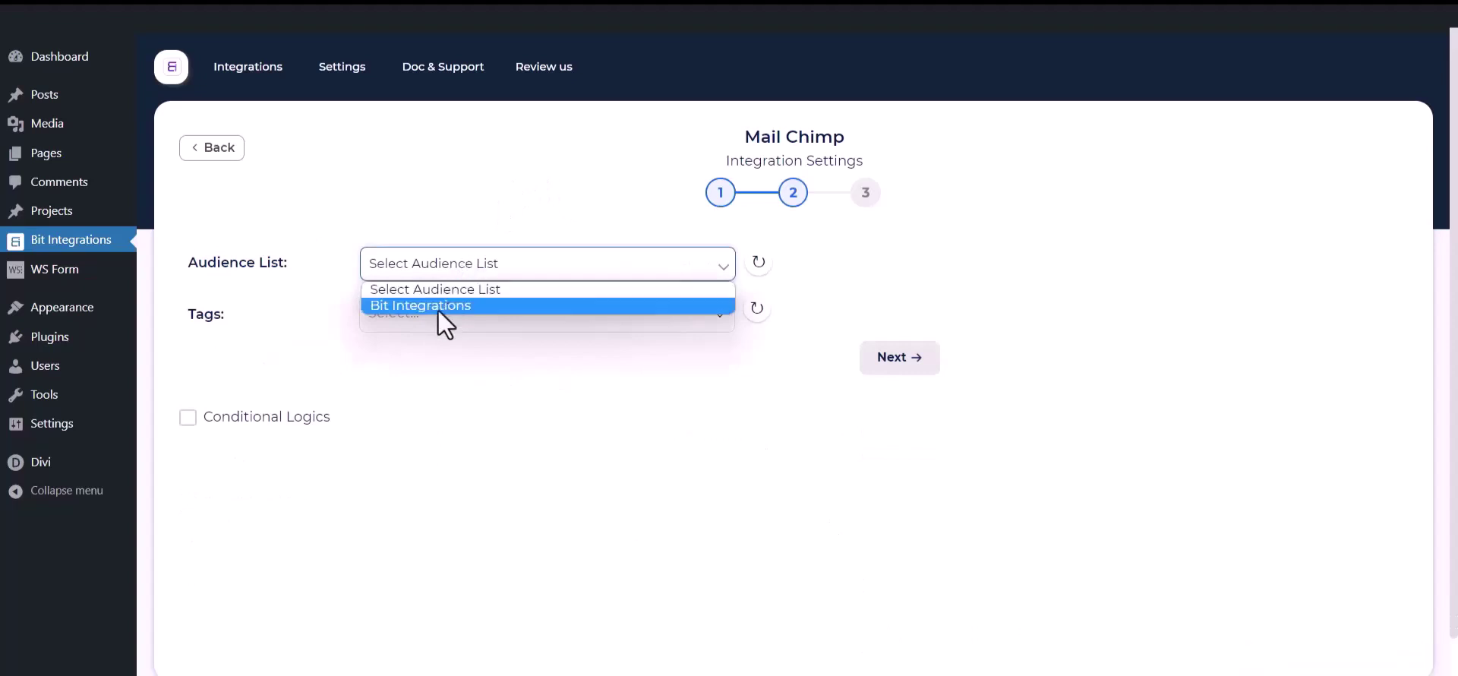
{"action": "left_click", "coordinate": [439, 305]}
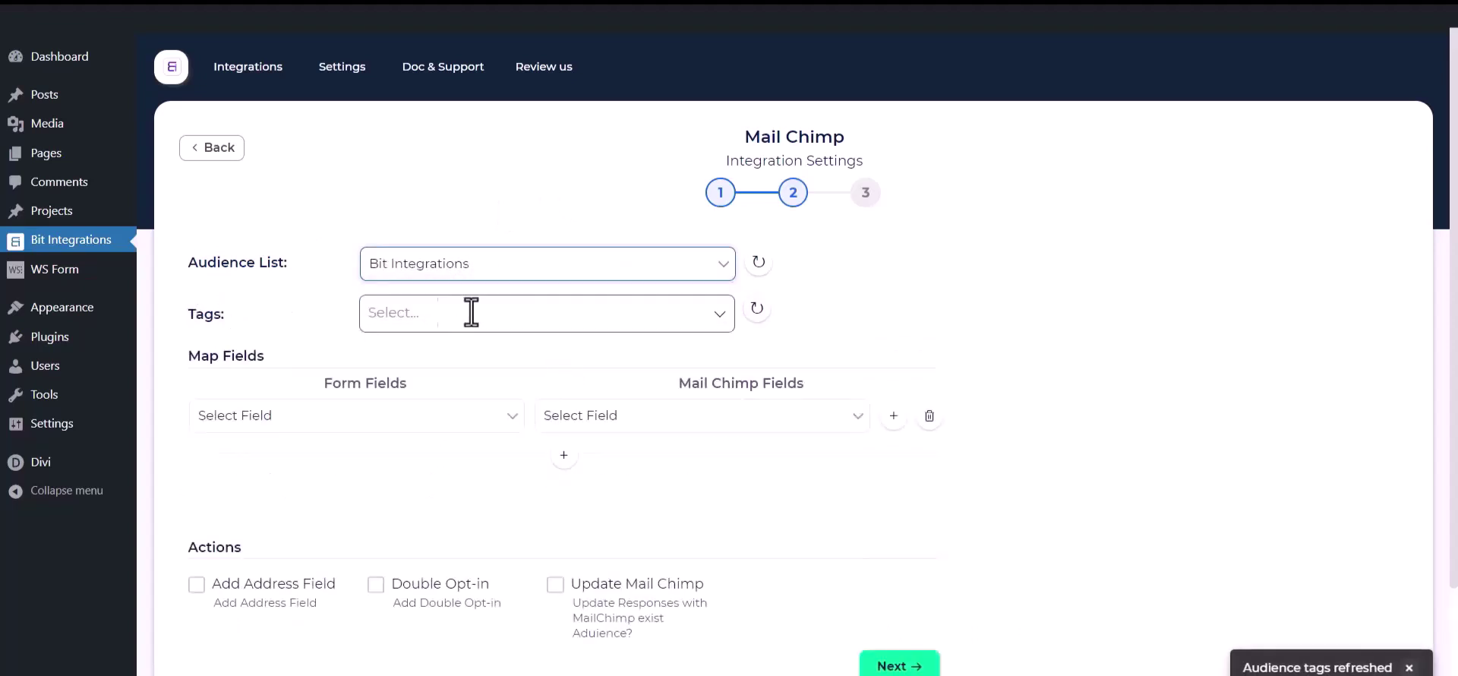
{"action": "left_click", "coordinate": [471, 313]}
{"action": "left_click", "coordinate": [423, 351]}
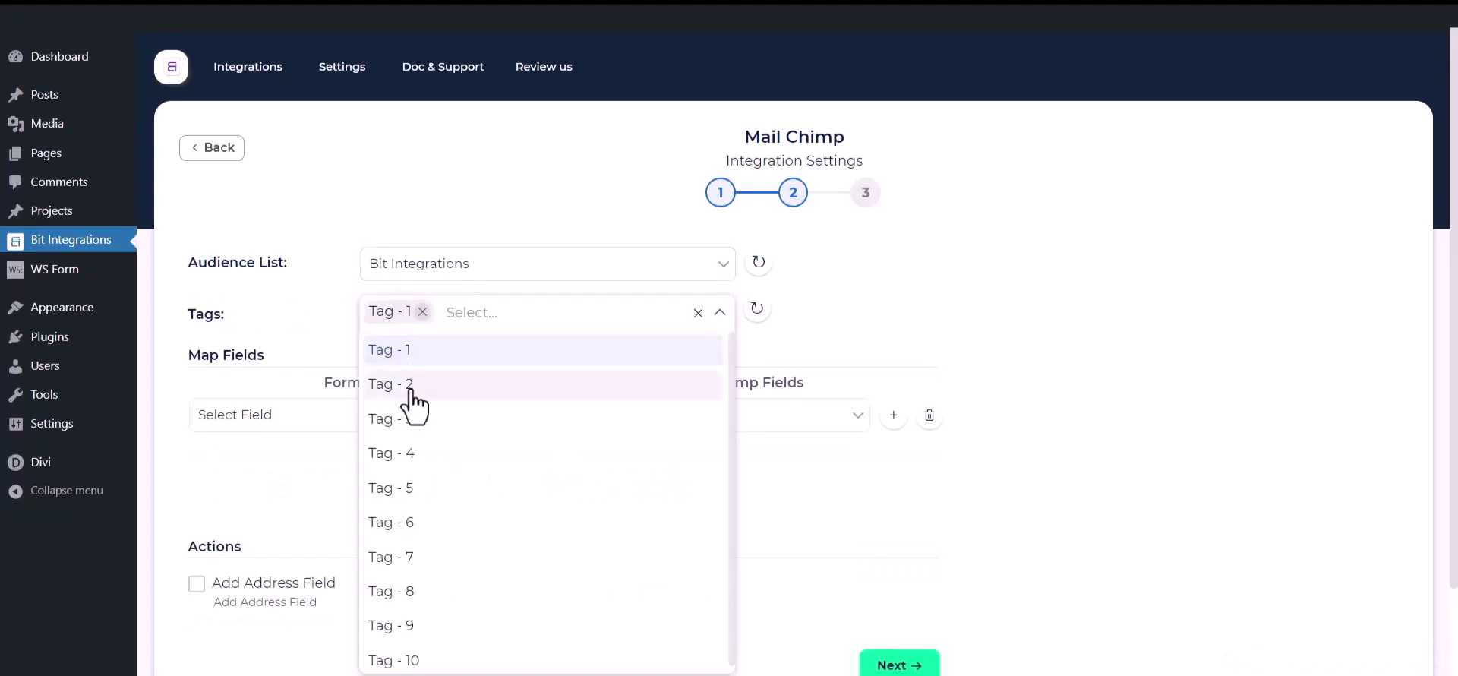
{"action": "left_click", "coordinate": [411, 385]}
{"action": "left_click", "coordinate": [411, 419]}
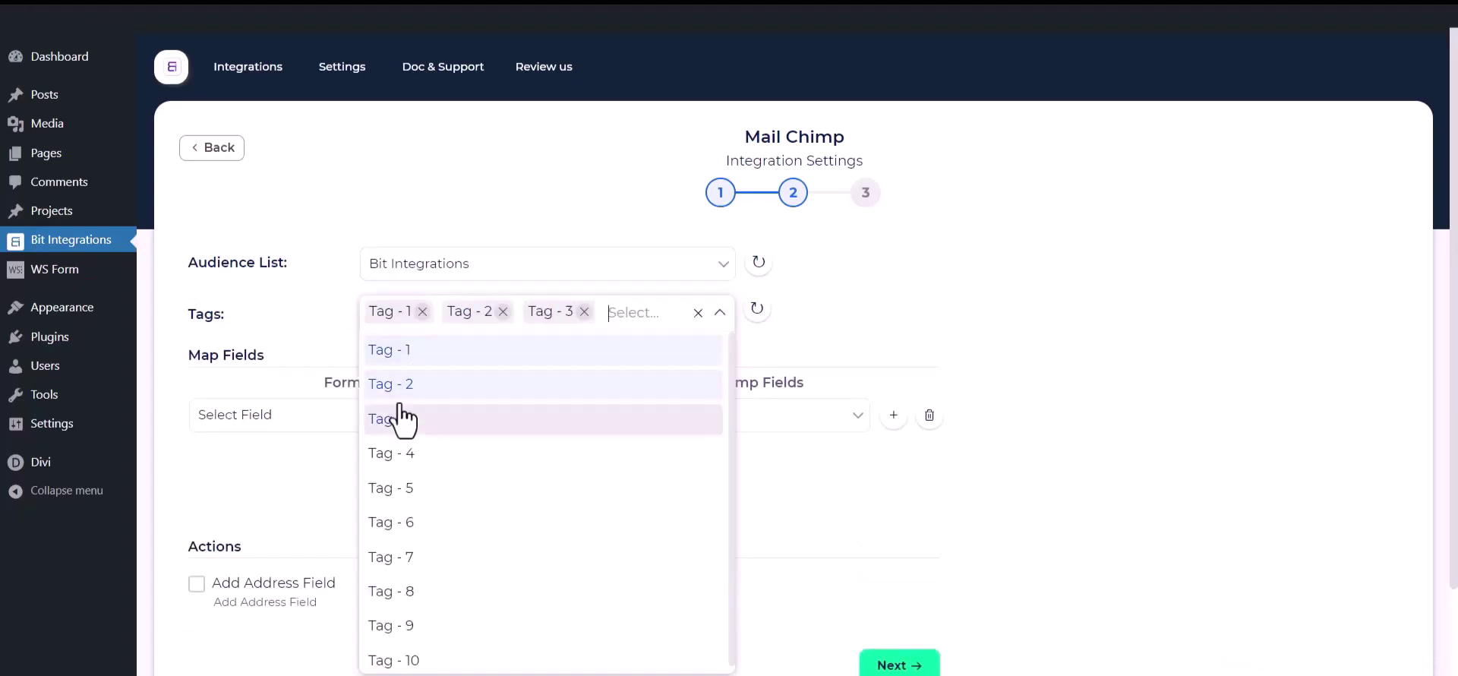
{"action": "left_click", "coordinate": [281, 306]}
{"action": "scroll", "coordinate": [283, 307], "scroll_direction": "down", "scroll_amount": 1}
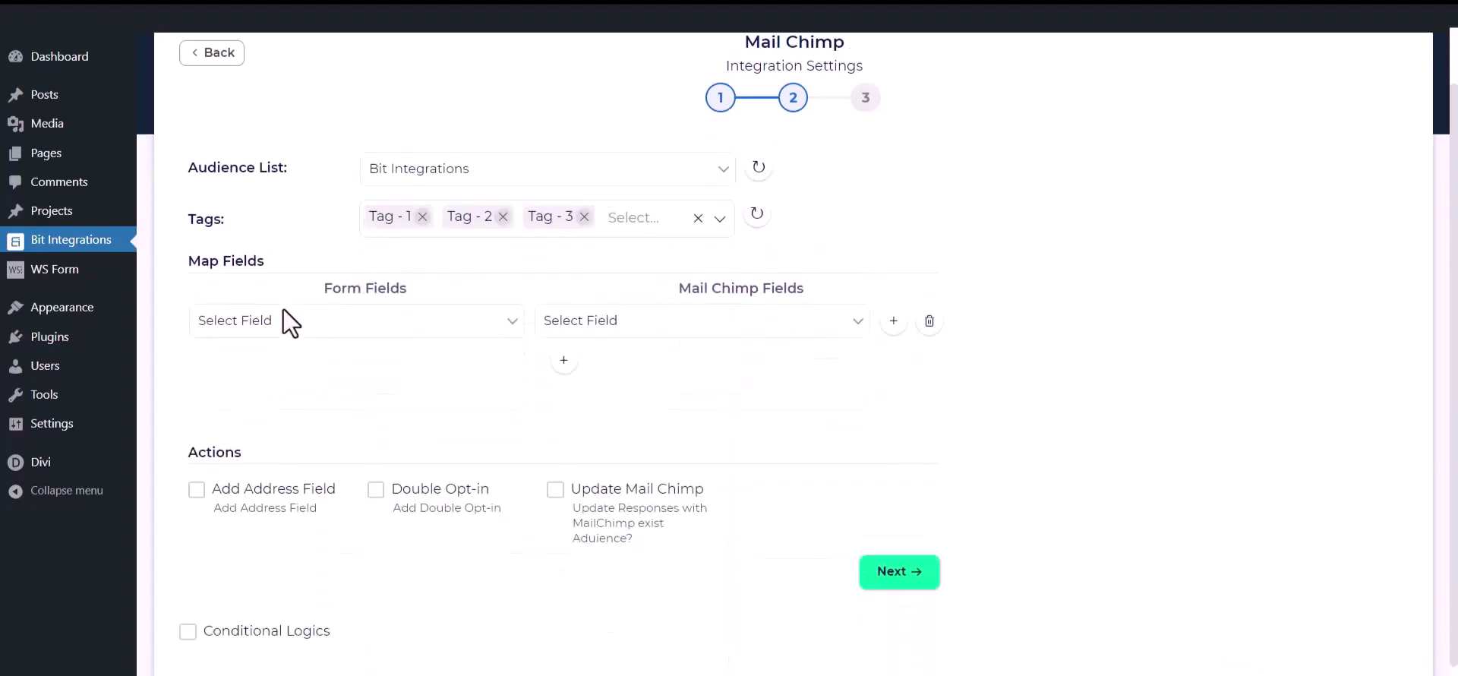
Map the form's First Name to First Name and Email to Mailchimp's Email
{"action": "left_click", "coordinate": [324, 331]}
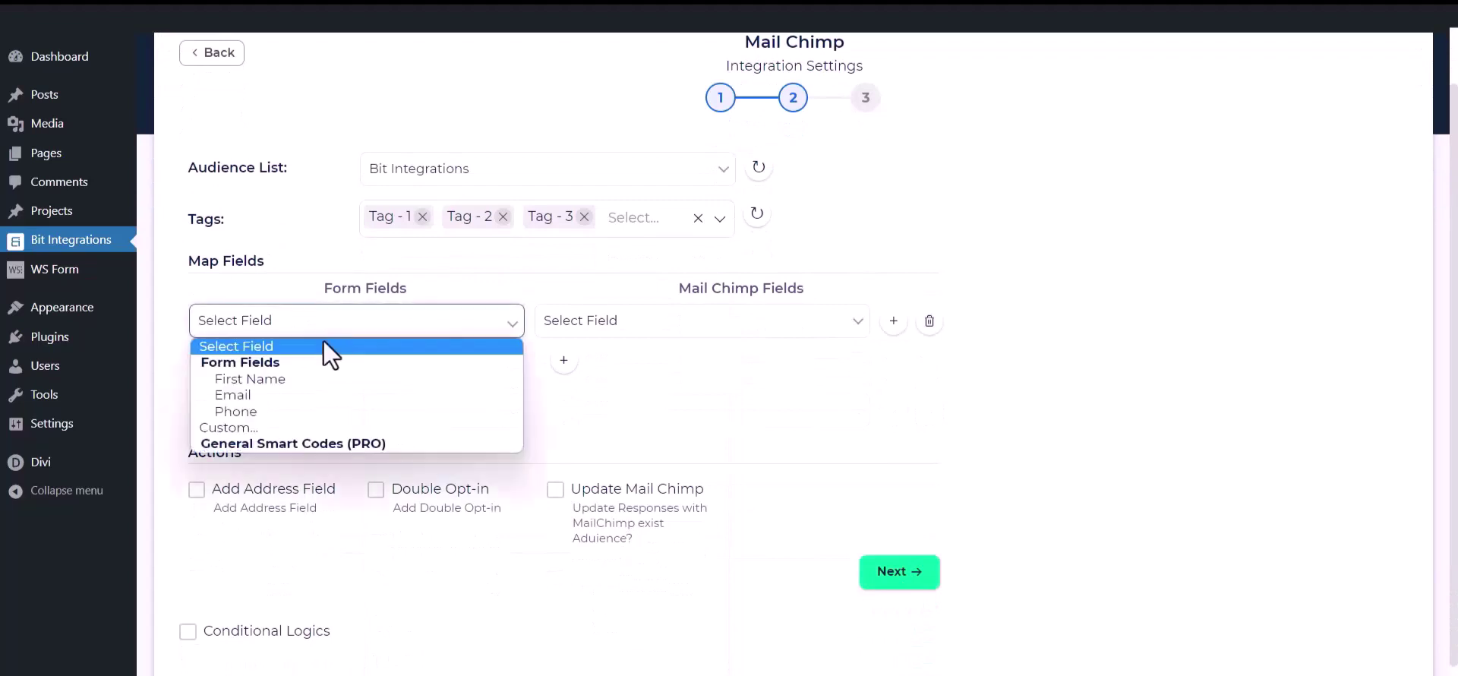
{"action": "left_click", "coordinate": [284, 379]}
{"action": "left_click", "coordinate": [772, 325]}
{"action": "left_click", "coordinate": [578, 379]}
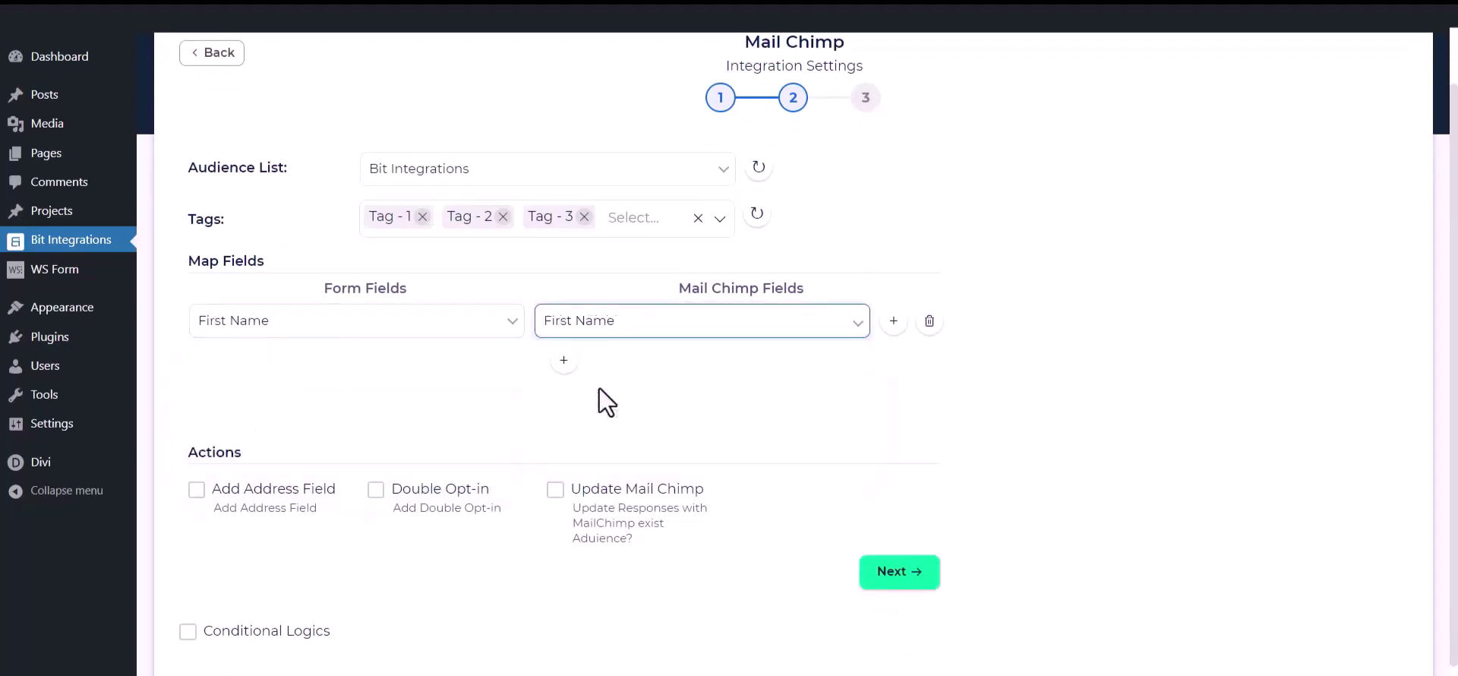
{"action": "left_click", "coordinate": [563, 360]}
{"action": "left_click", "coordinate": [448, 366]}
{"action": "left_click", "coordinate": [331, 441]}
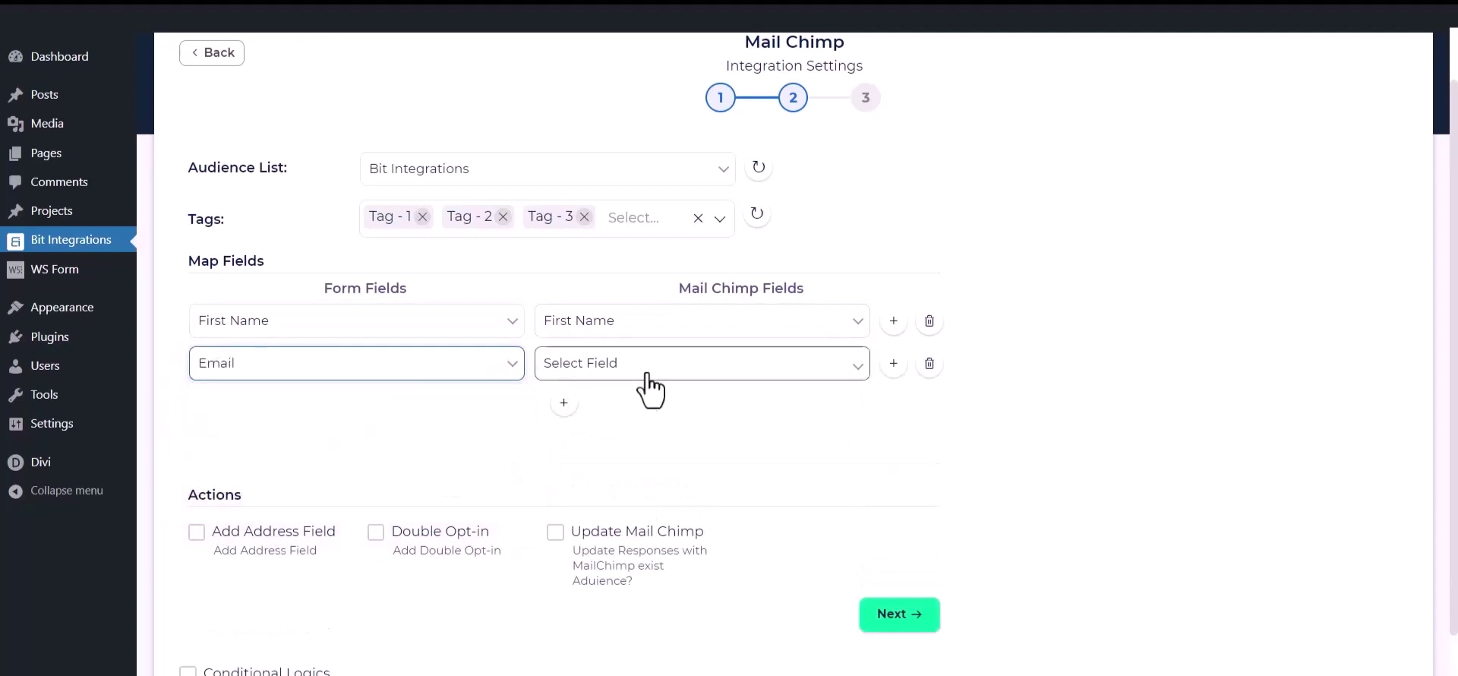
{"action": "left_click", "coordinate": [648, 372]}
{"action": "left_click", "coordinate": [593, 469]}
Add a third mapping row pairing the form's Phone with Mailchimp's Phone Number
{"action": "left_click", "coordinate": [564, 403]}
{"action": "left_click", "coordinate": [478, 411]}
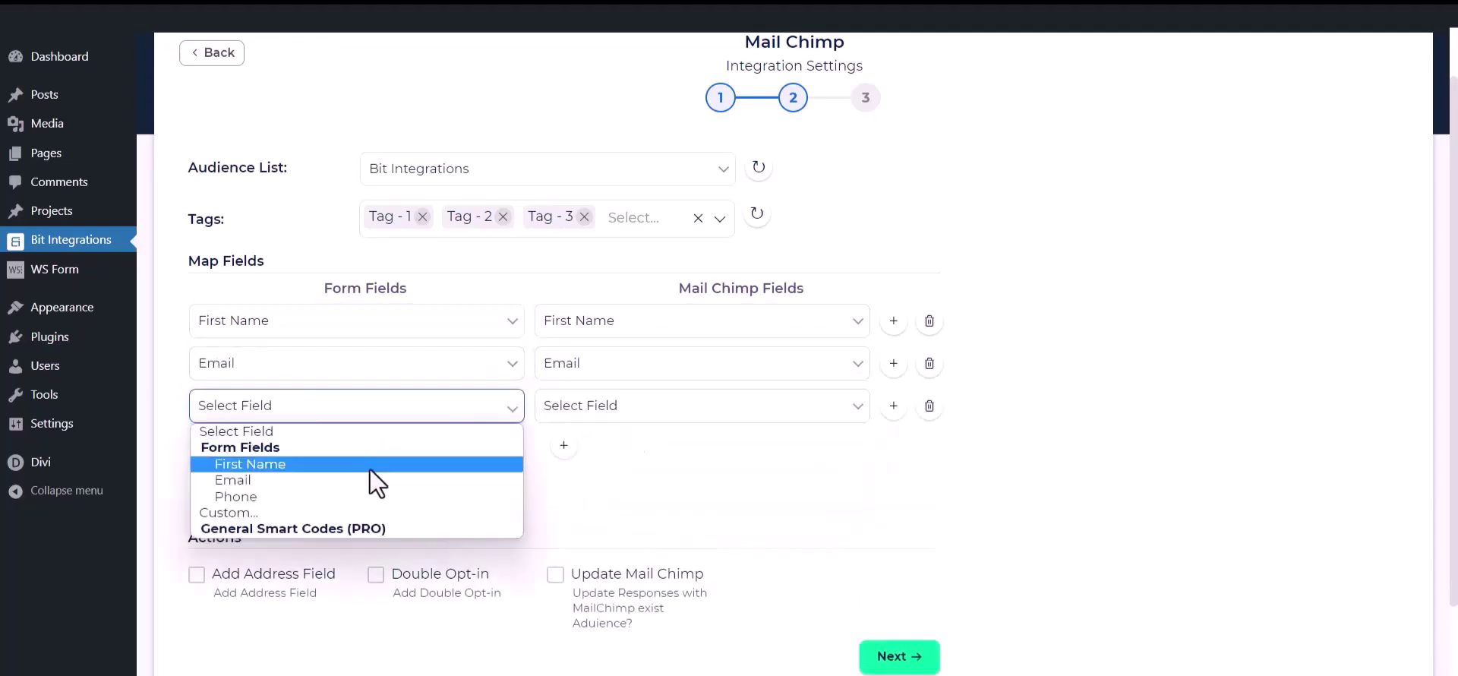
{"action": "left_click", "coordinate": [358, 494]}
{"action": "left_click", "coordinate": [677, 411]}
{"action": "left_click", "coordinate": [634, 496]}
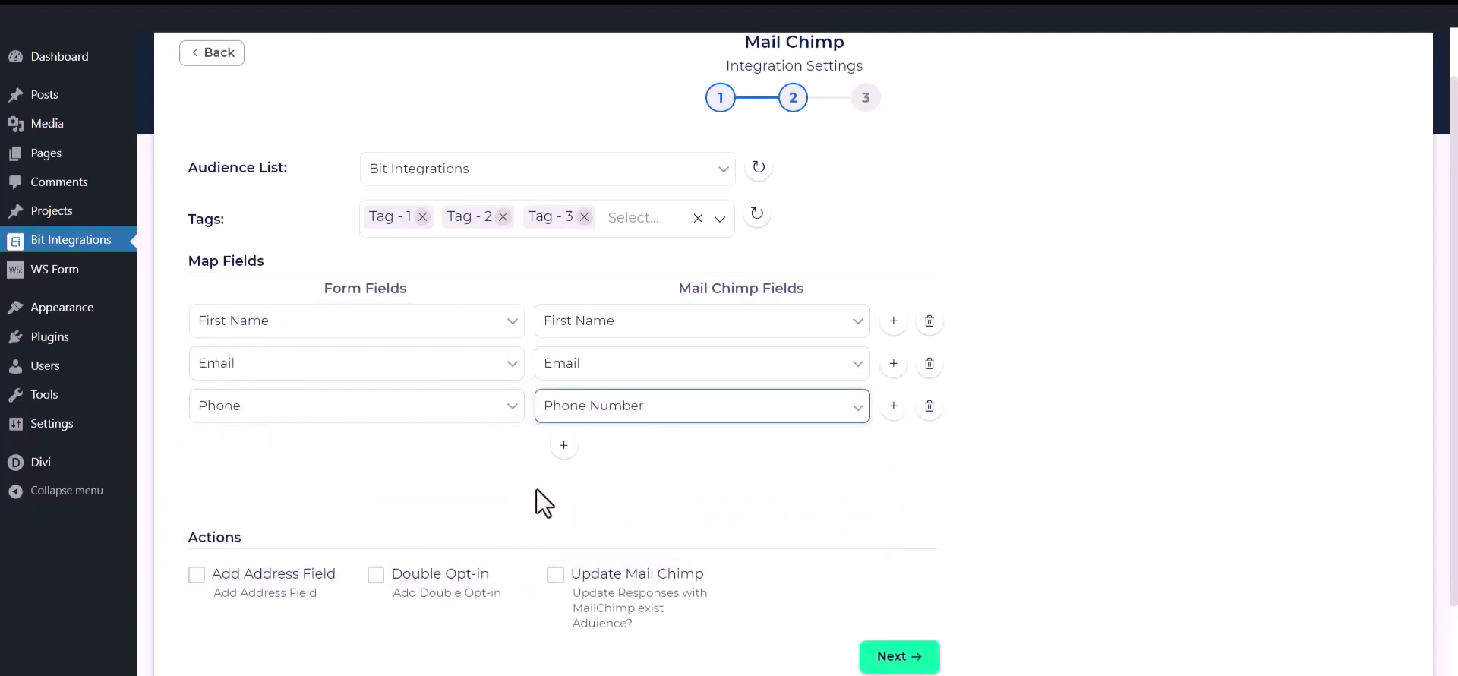
Toggle the Add Address Field option on and then back off
{"action": "left_click", "coordinate": [471, 477]}
{"action": "scroll", "coordinate": [627, 446], "scroll_direction": "down", "scroll_amount": 1}
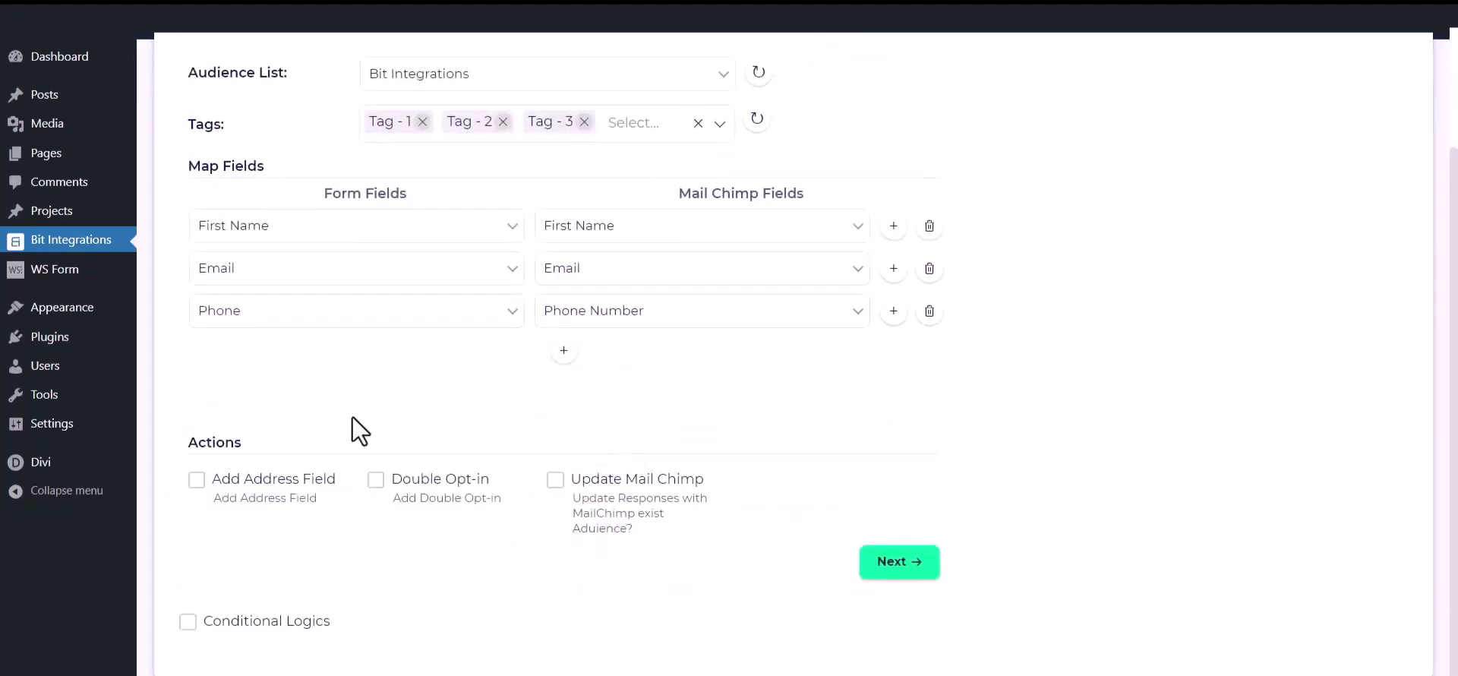
{"action": "left_click", "coordinate": [195, 480]}
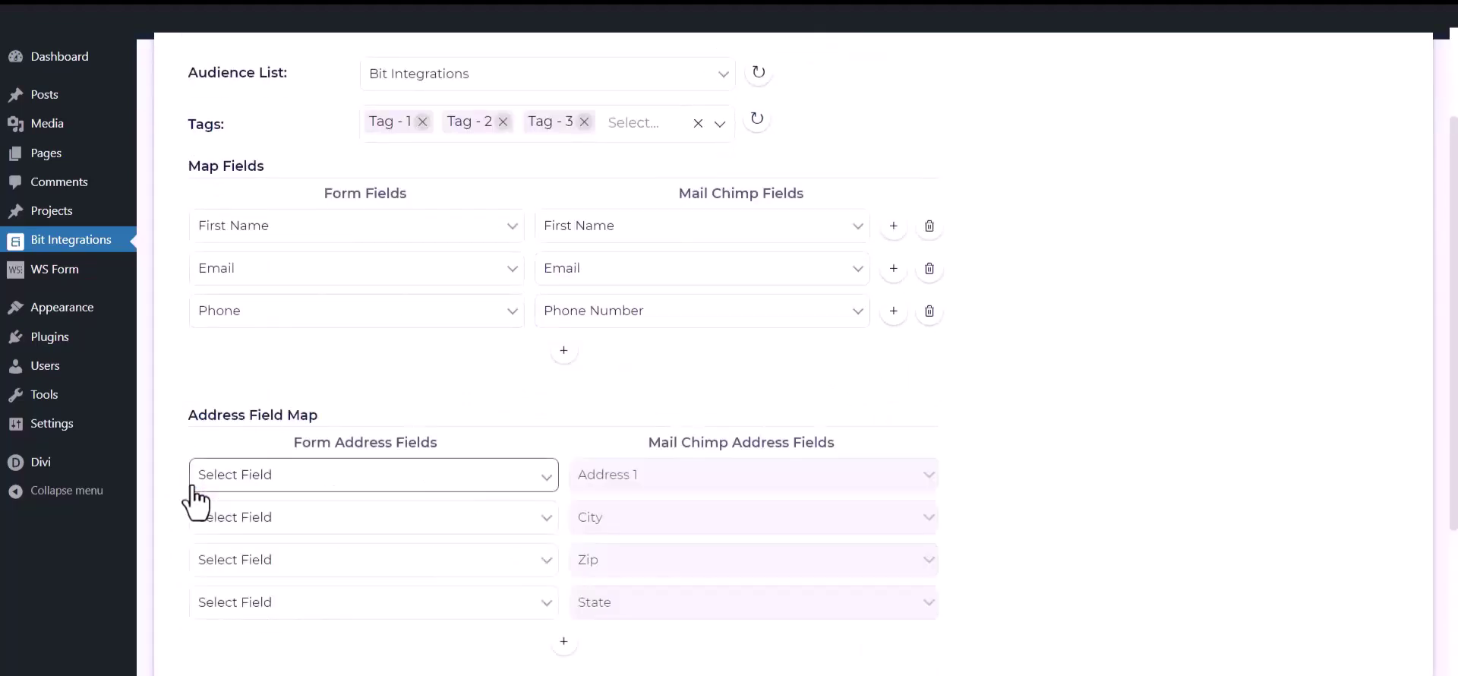
{"action": "scroll", "coordinate": [195, 502], "scroll_direction": "down", "scroll_amount": 2}
{"action": "left_click", "coordinate": [196, 553]}
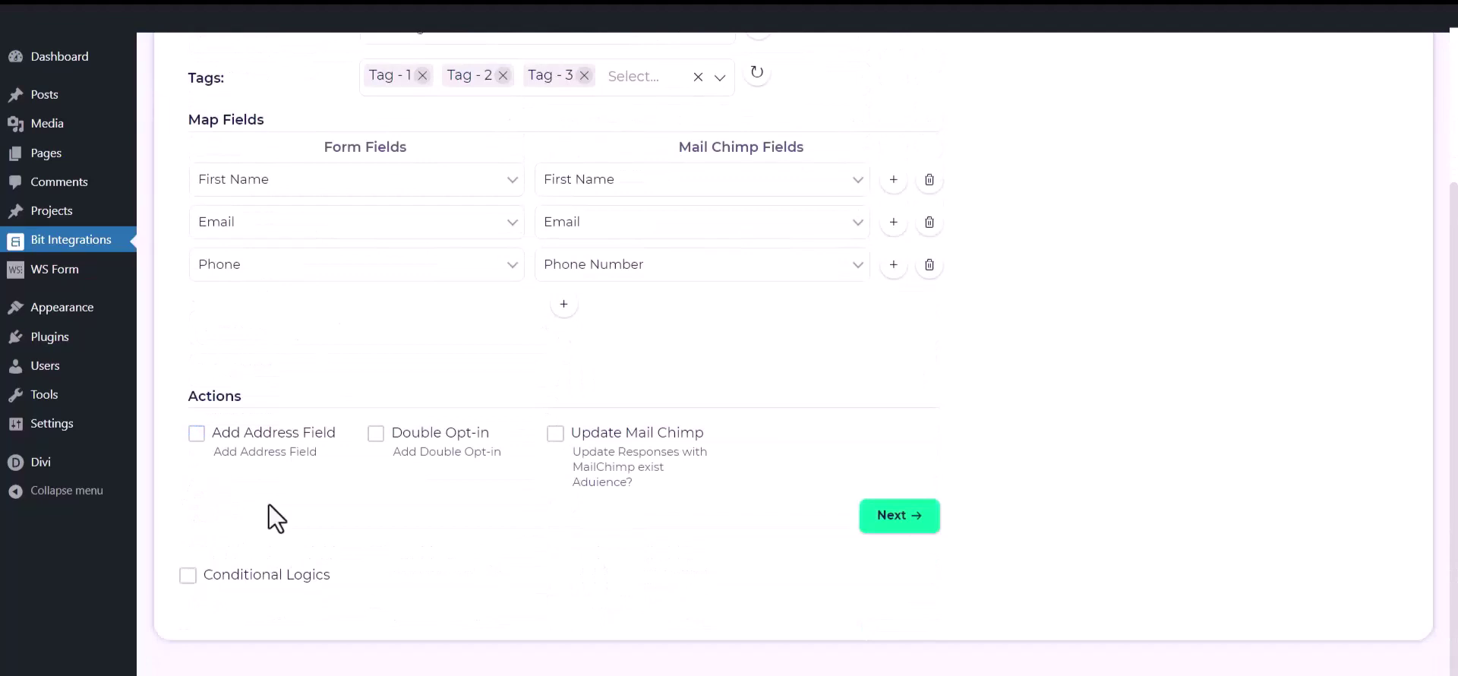
{"action": "left_click", "coordinate": [376, 435]}
{"action": "left_click", "coordinate": [556, 436]}
{"action": "left_click", "coordinate": [555, 436]}
{"action": "left_click", "coordinate": [188, 576]}
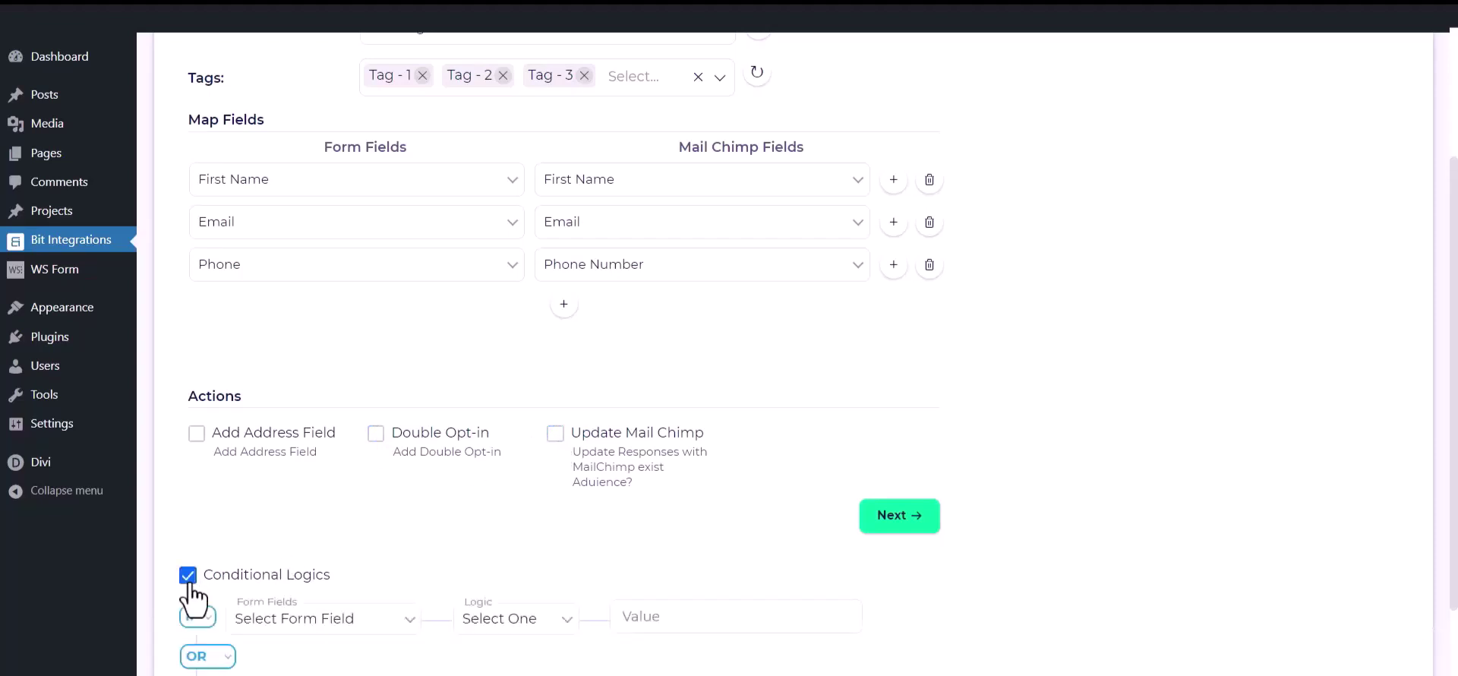
{"action": "scroll", "coordinate": [190, 593], "scroll_direction": "down", "scroll_amount": 1}
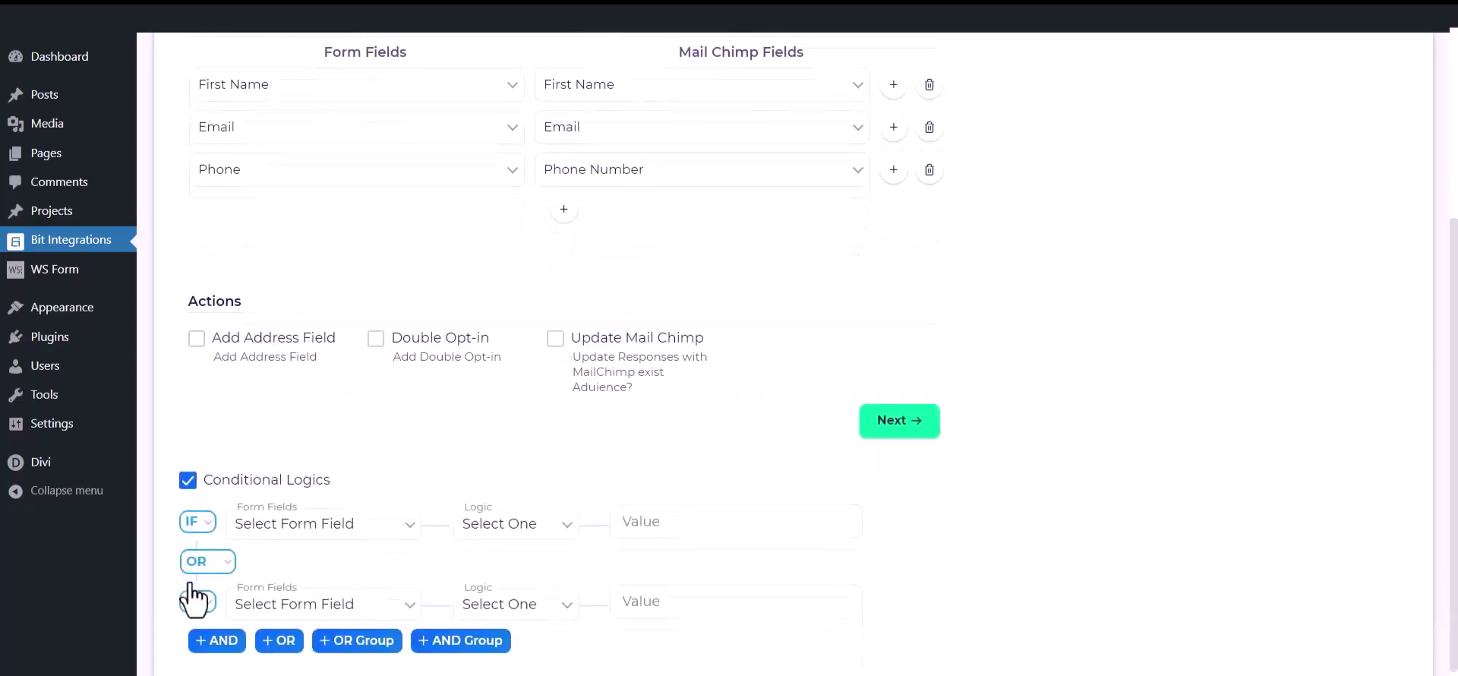
{"action": "left_click", "coordinate": [188, 482]}
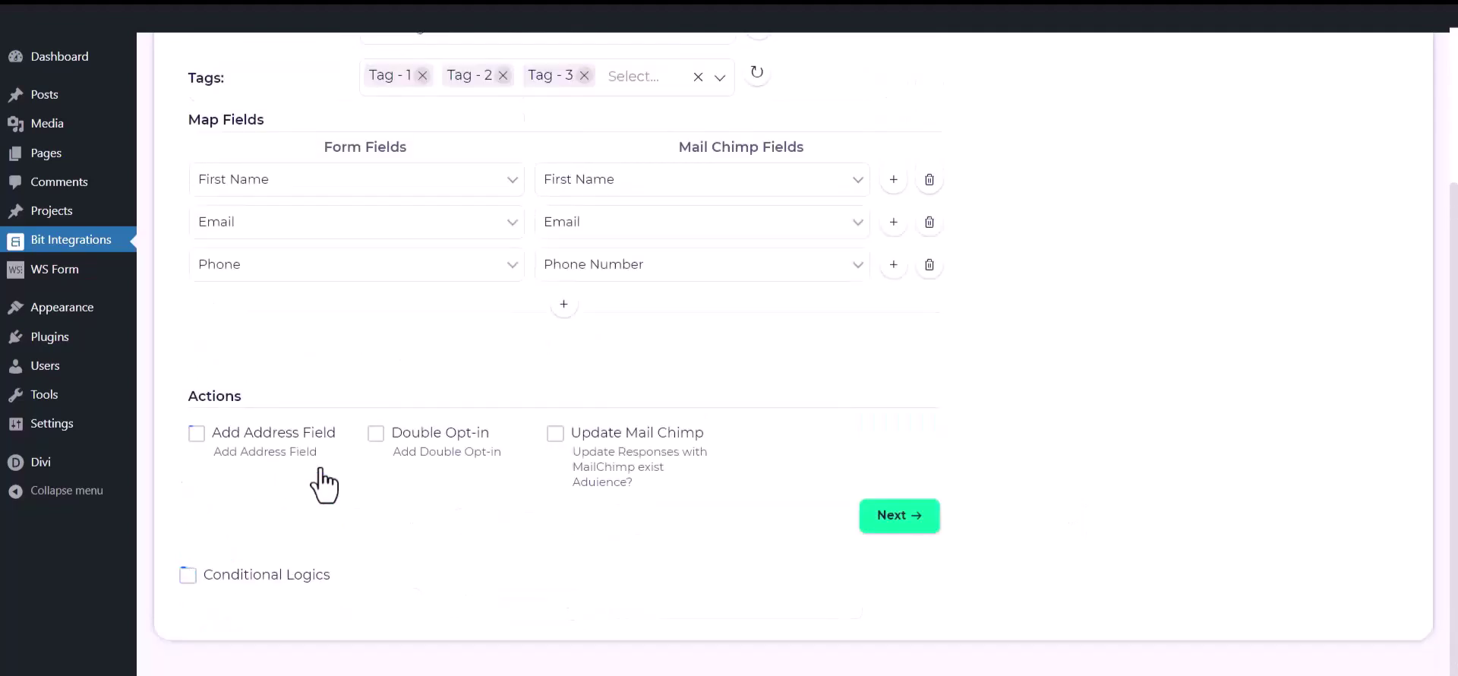
Advance to step 3 and Finish & Save the Mail Chimp integration
{"action": "left_click", "coordinate": [917, 516]}
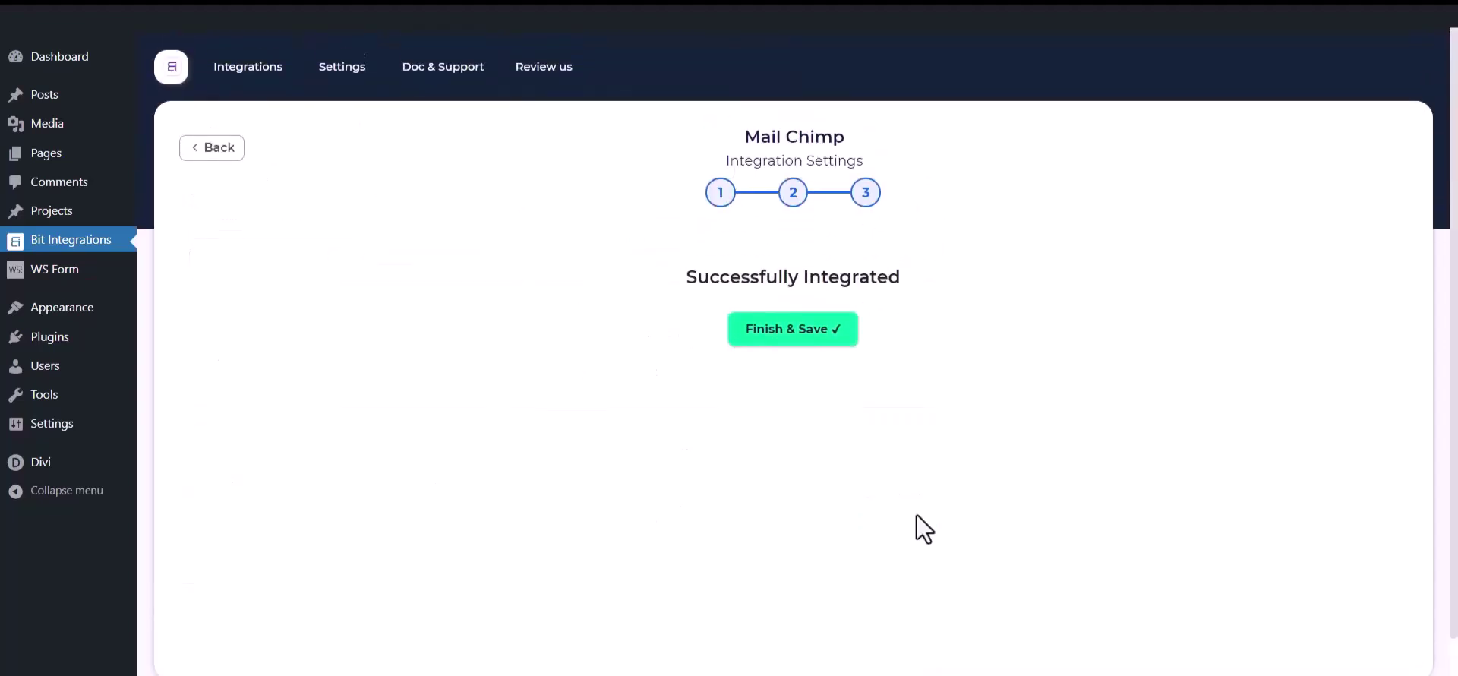
{"action": "left_click", "coordinate": [788, 334]}
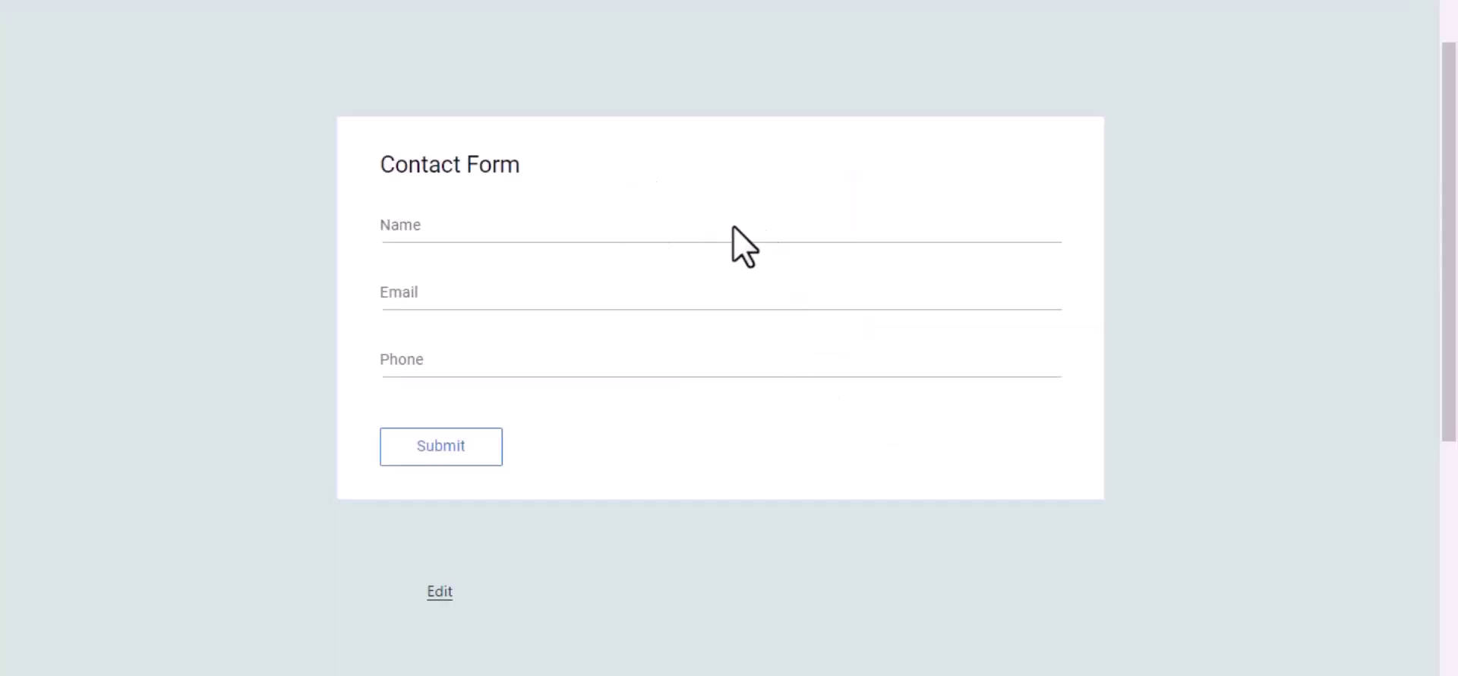
Submit the Contact Form with name 'Bit Integrations', a test email address and phone number
{"action": "left_click", "coordinate": [714, 232]}
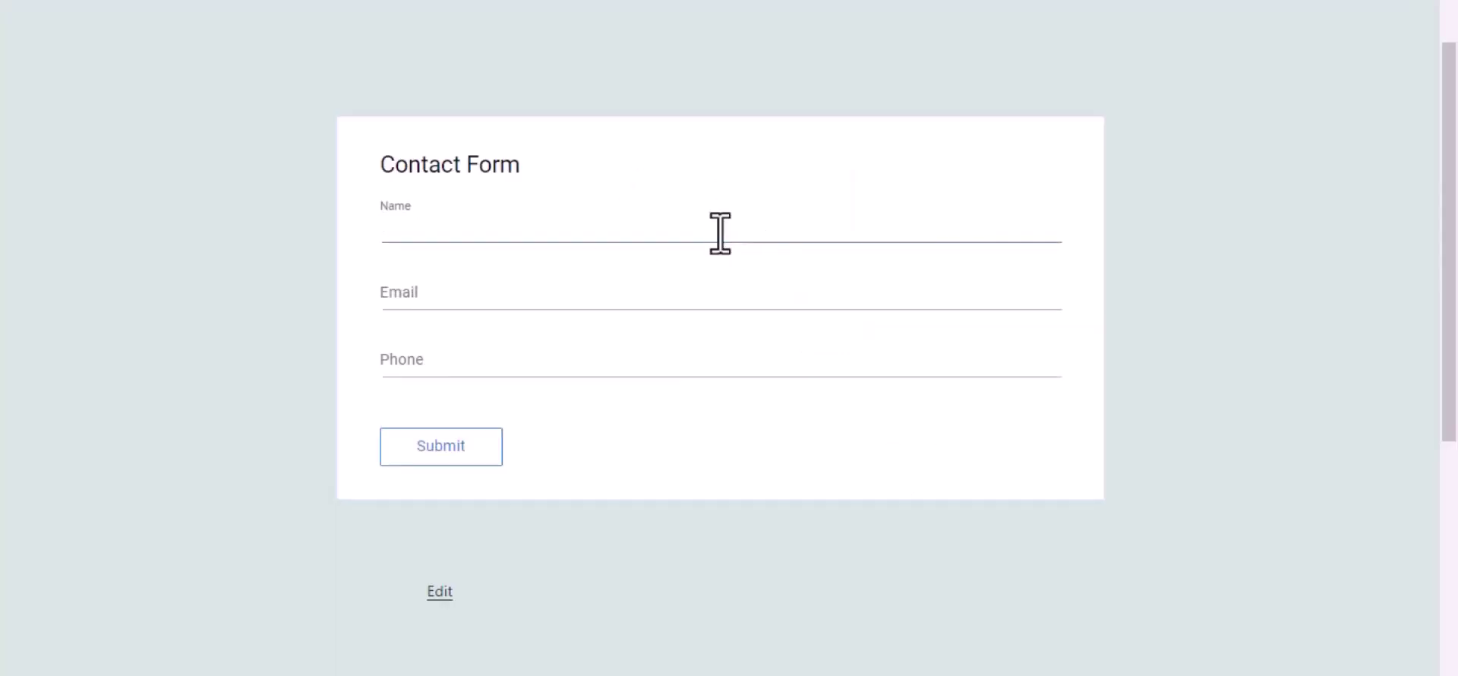
{"action": "type", "text": "Bit Integrations"}
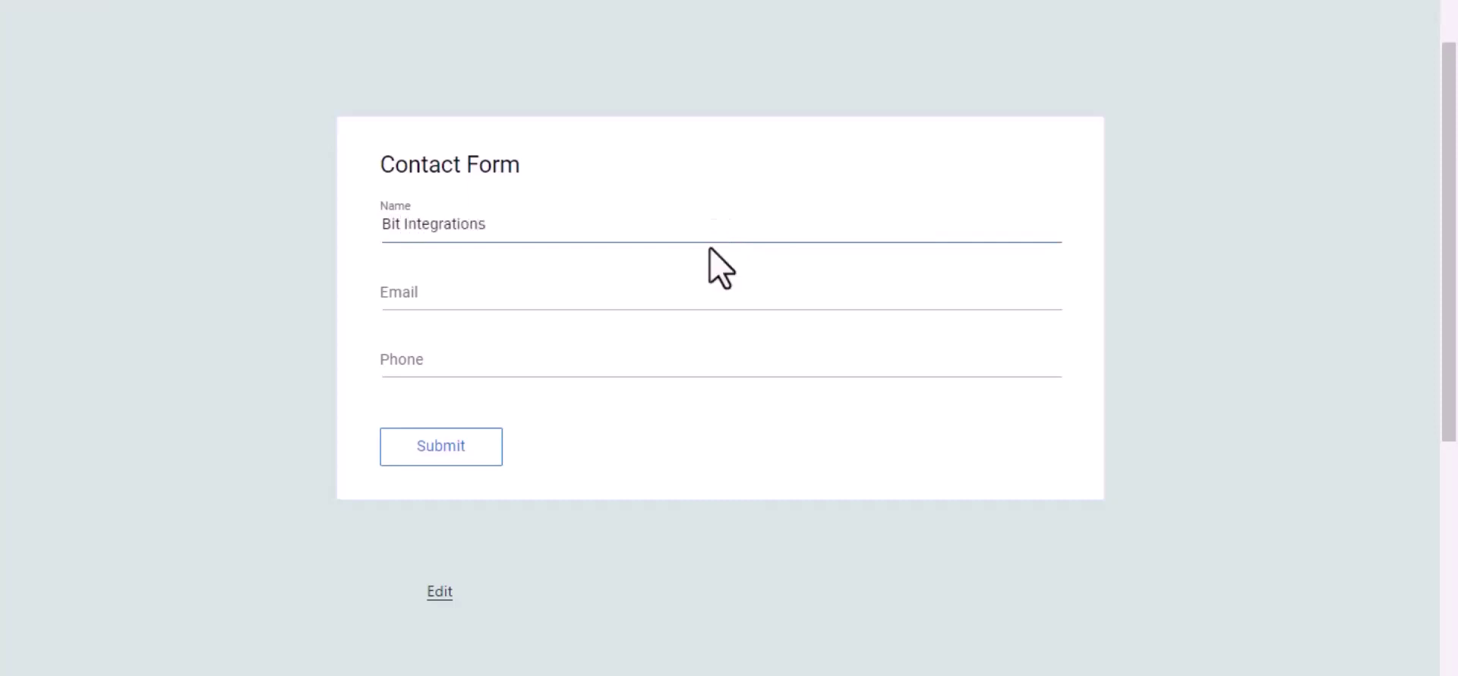
{"action": "left_click", "coordinate": [756, 302]}
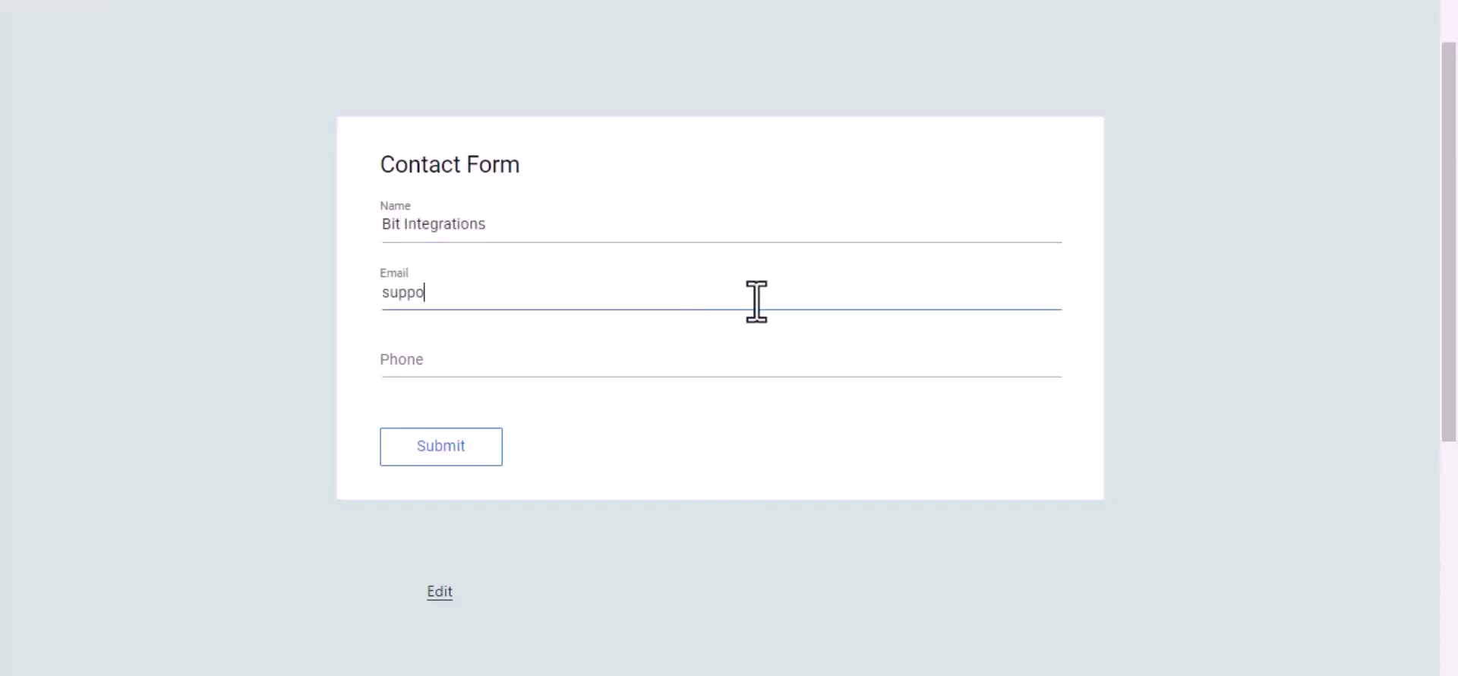
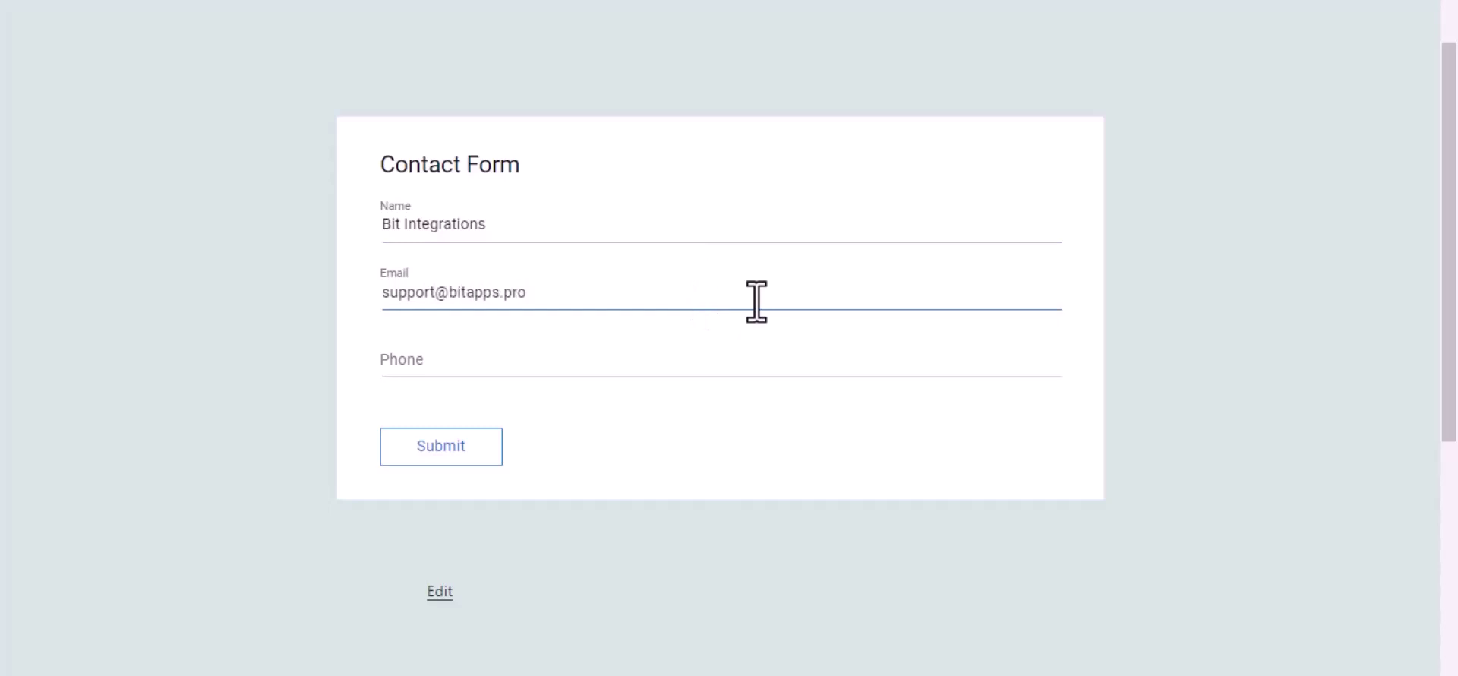
{"action": "left_click", "coordinate": [717, 367]}
{"action": "type", "text": "444555666"}
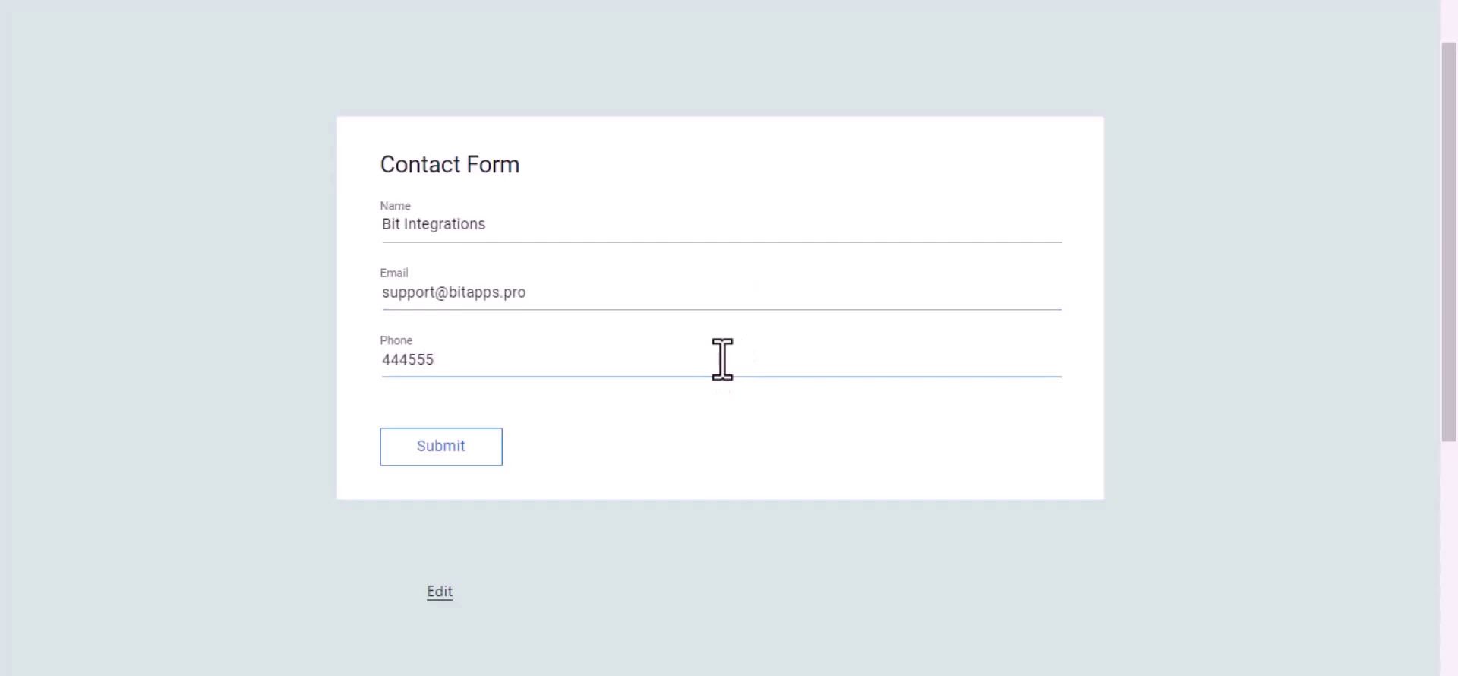
{"action": "left_click", "coordinate": [484, 455]}
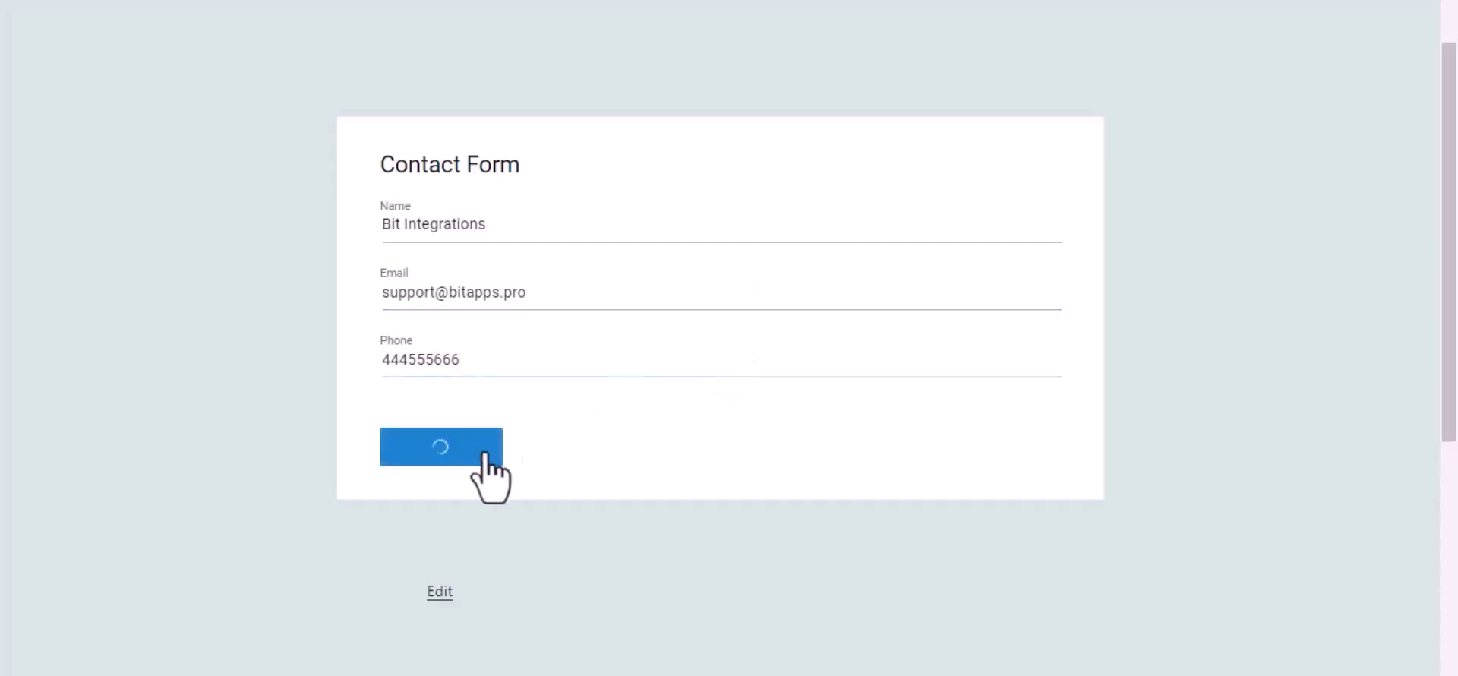